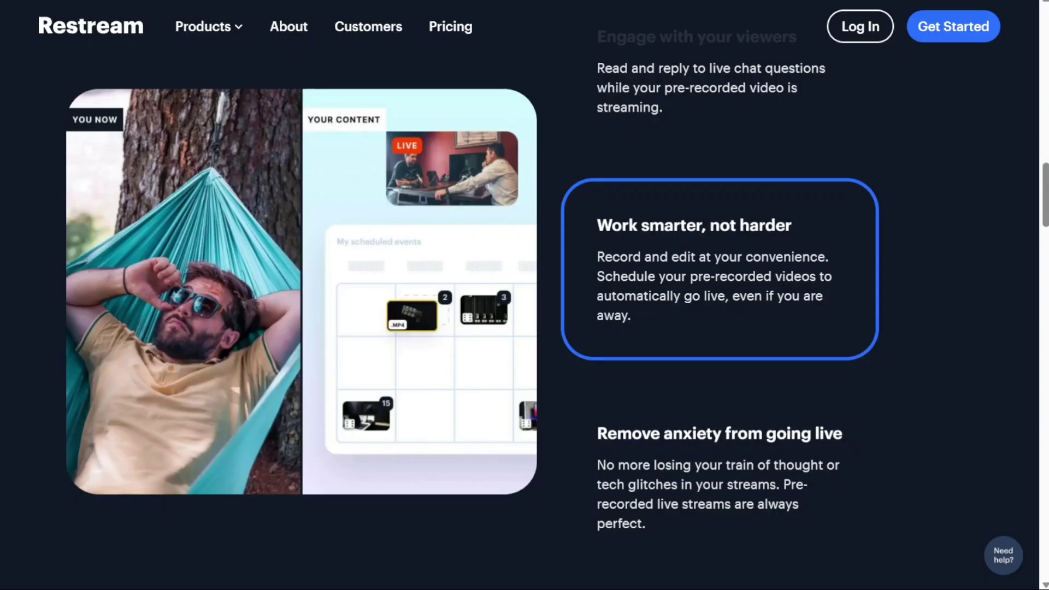
Expand the JotForm tutorial's description to reveal the upload date and sign-up link.
{"action": "mouse_move", "coordinate": [227, 25]}
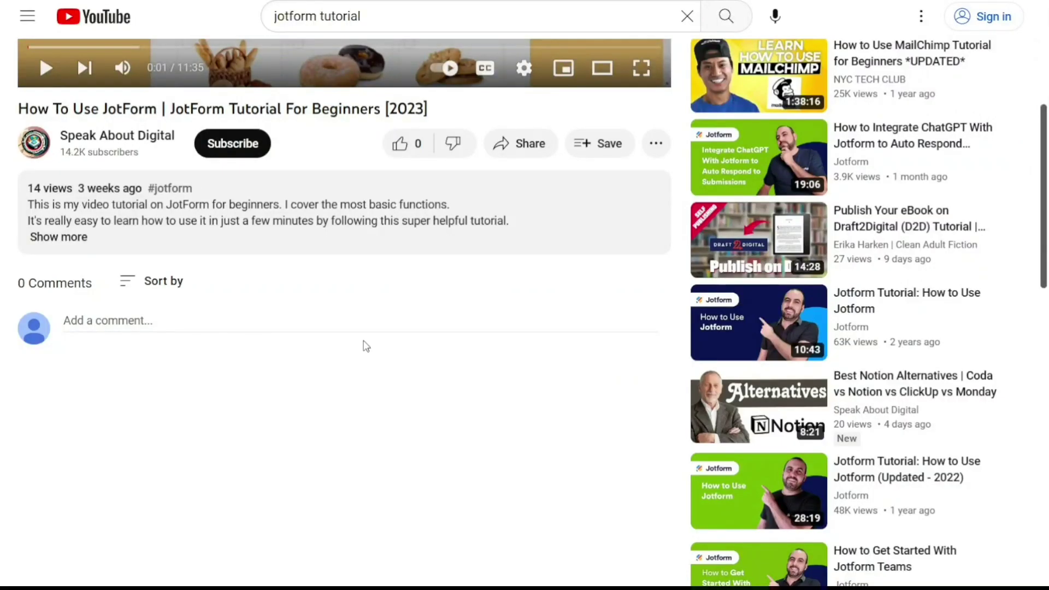
{"action": "left_click", "coordinate": [69, 241]}
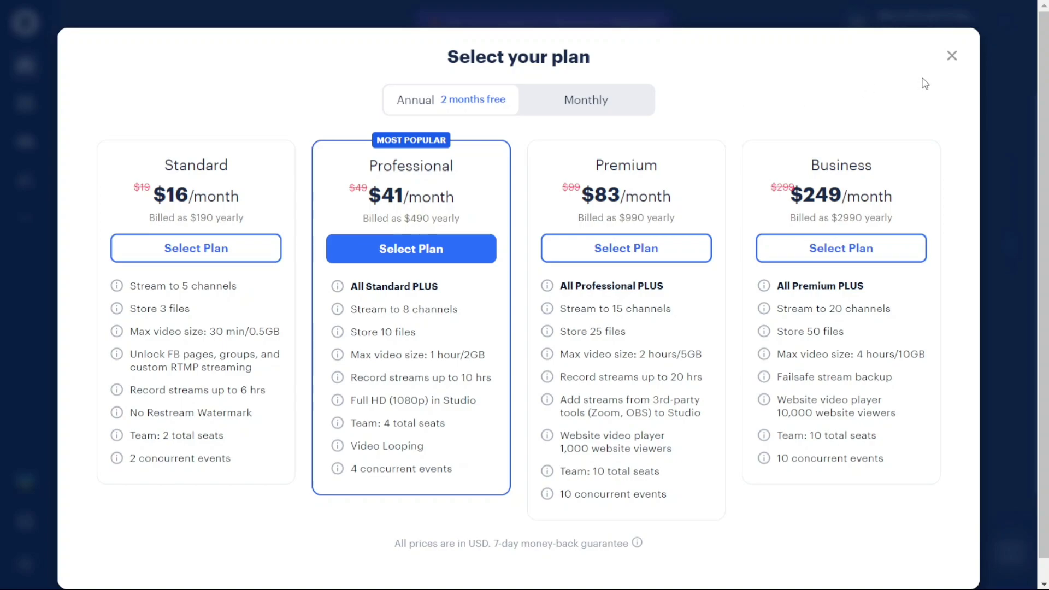
{"action": "left_click", "coordinate": [953, 57]}
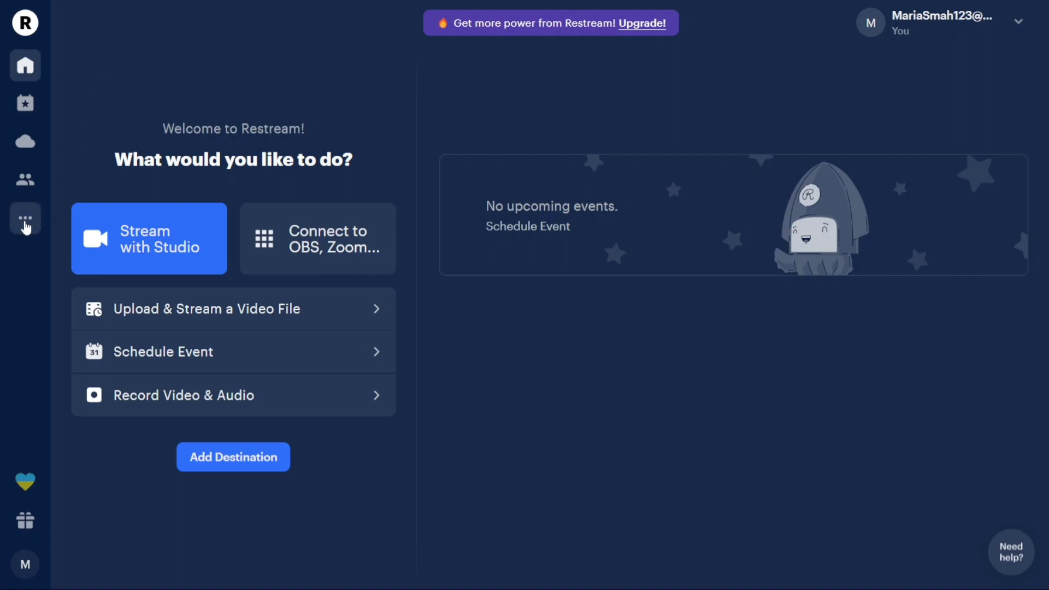
{"action": "left_click", "coordinate": [32, 221]}
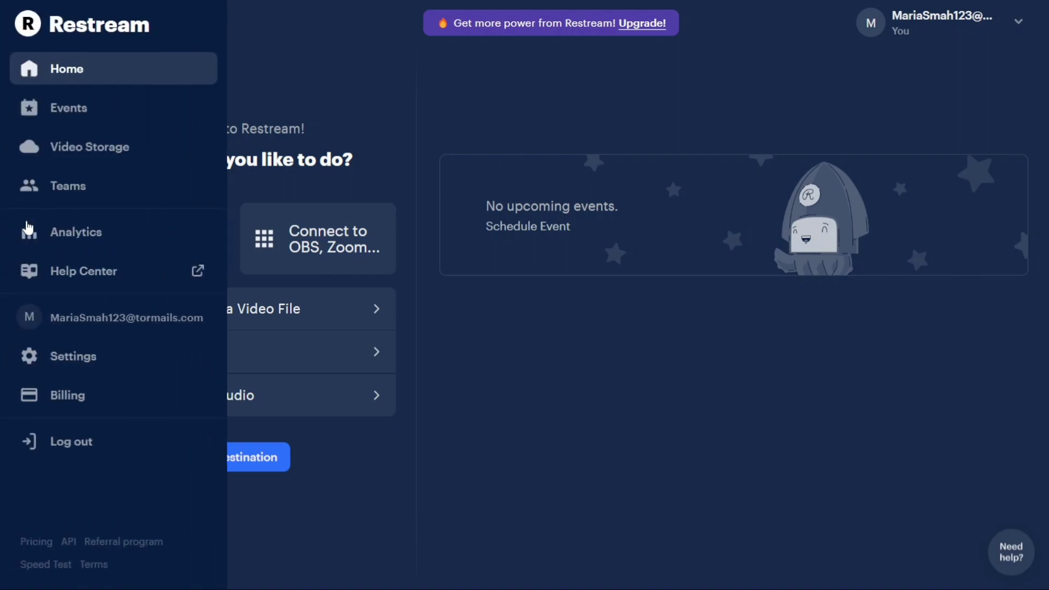
{"action": "left_click", "coordinate": [137, 82]}
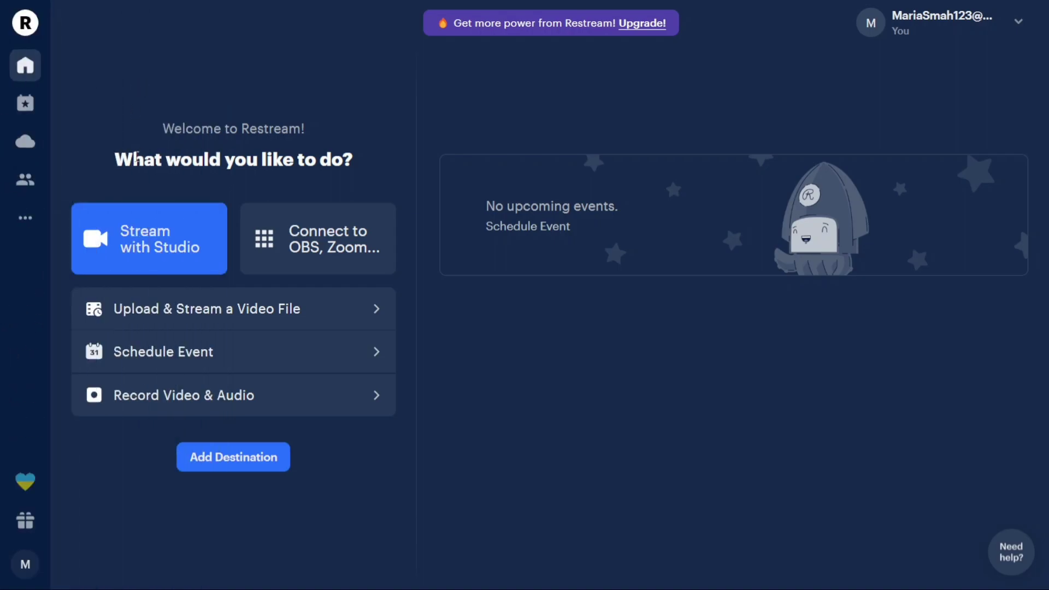
{"action": "left_click", "coordinate": [334, 257]}
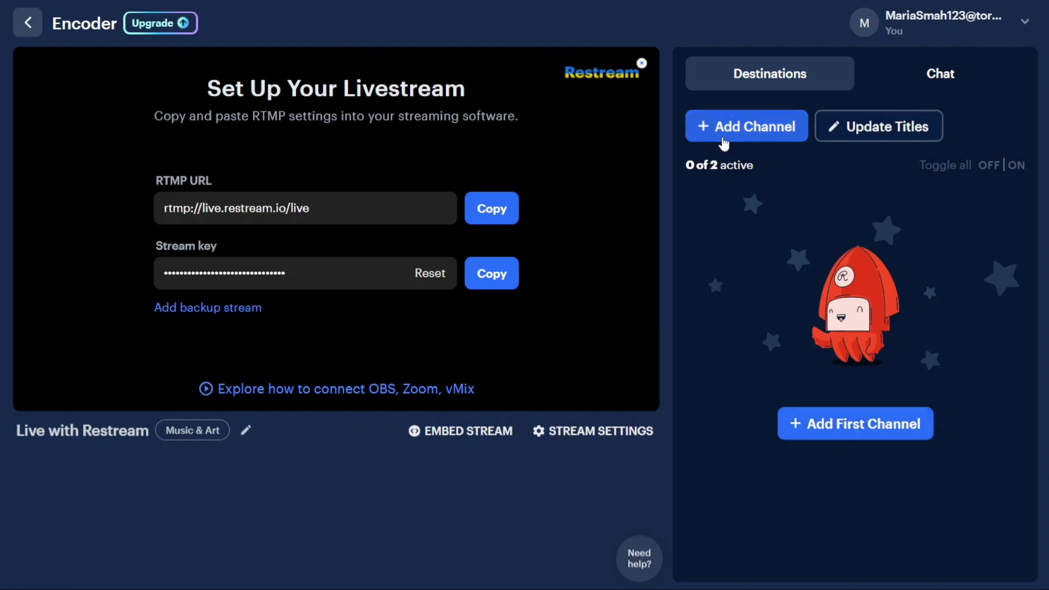
{"action": "left_click", "coordinate": [34, 29]}
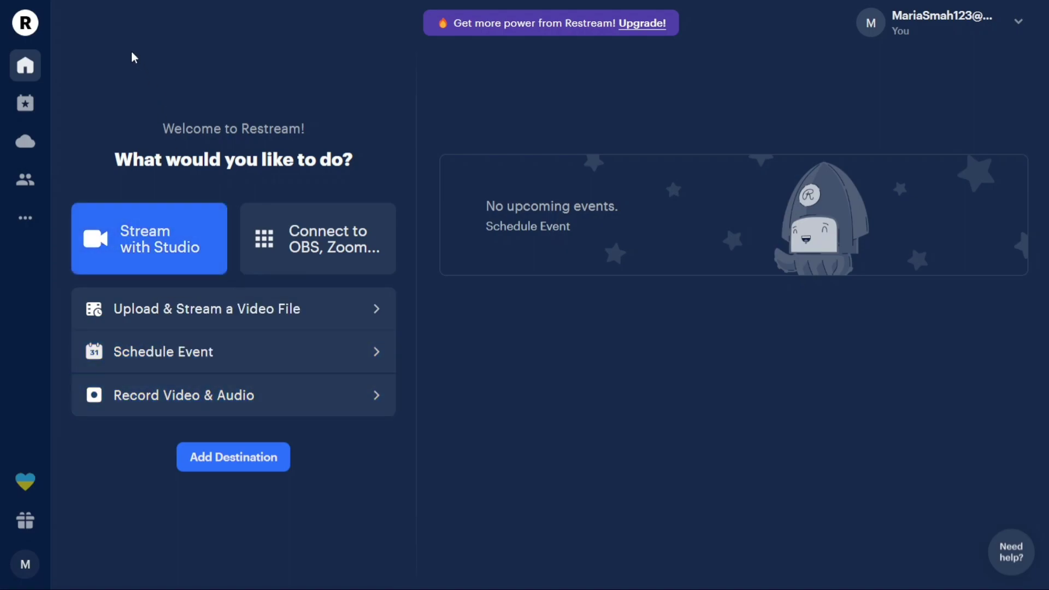
Visit the Events page and Video Storage recordings, then open Teams and its Create team dialog.
{"action": "left_click", "coordinate": [25, 103]}
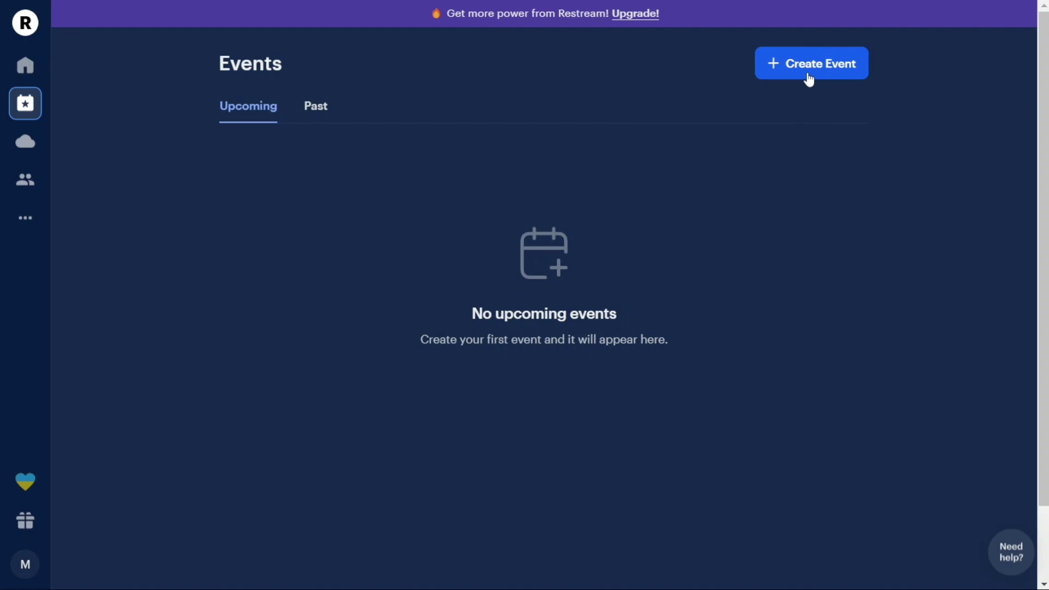
{"action": "left_click", "coordinate": [25, 141]}
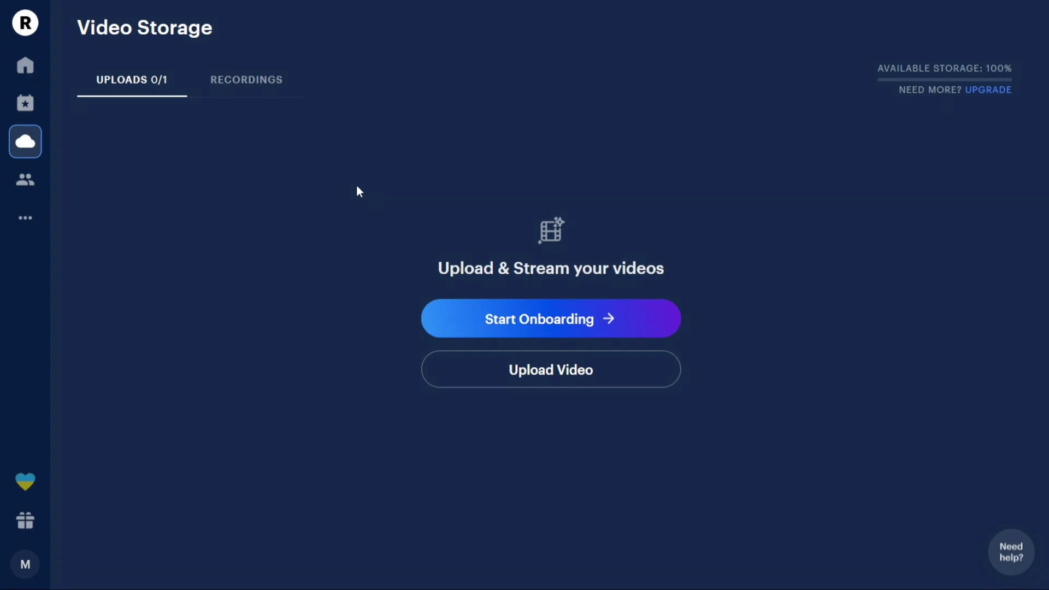
{"action": "left_click", "coordinate": [277, 88]}
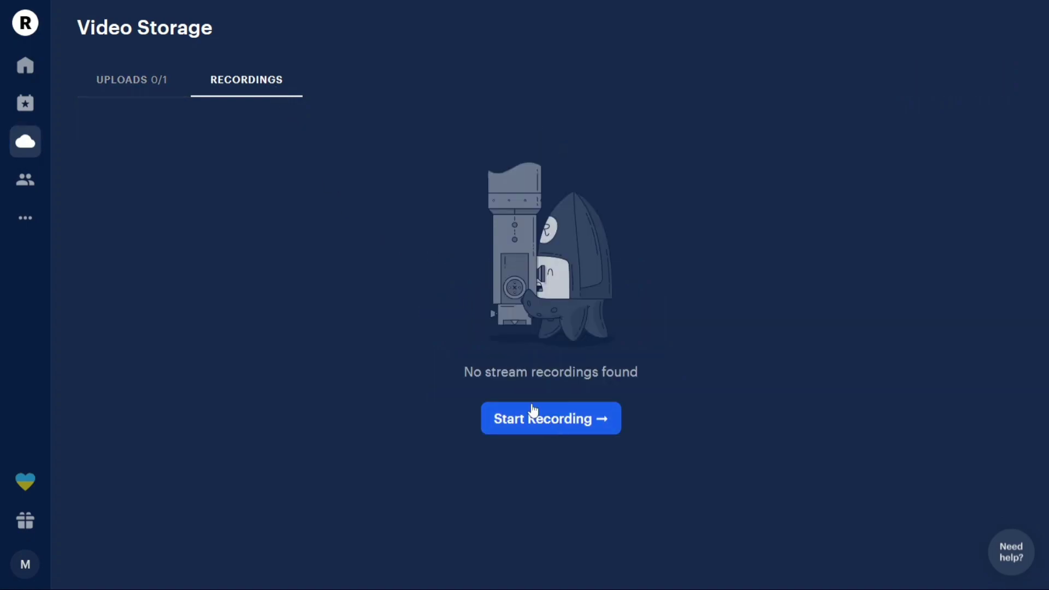
{"action": "left_click", "coordinate": [25, 180]}
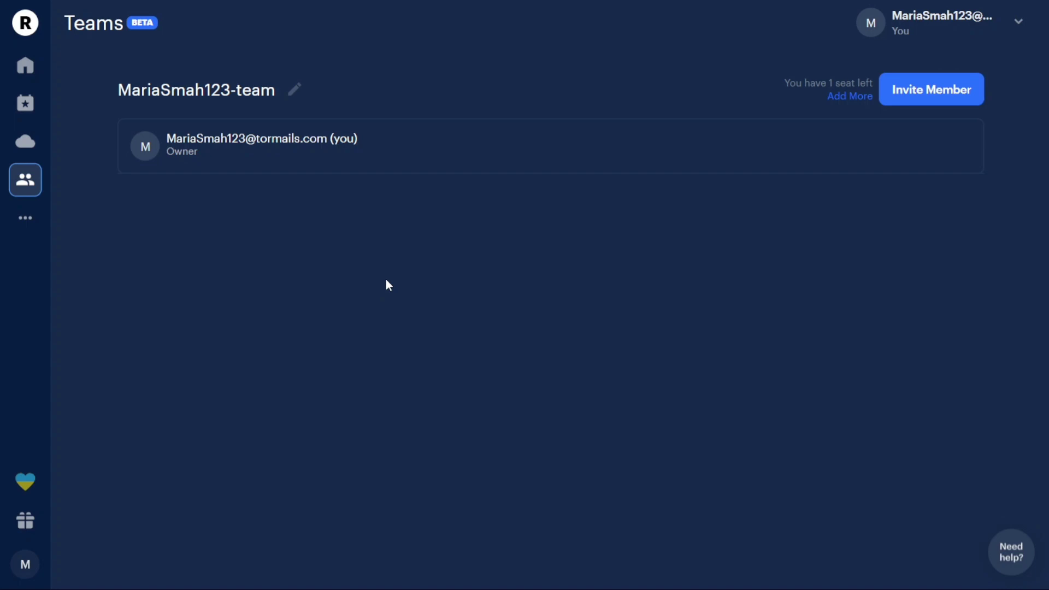
{"action": "left_click", "coordinate": [935, 97]}
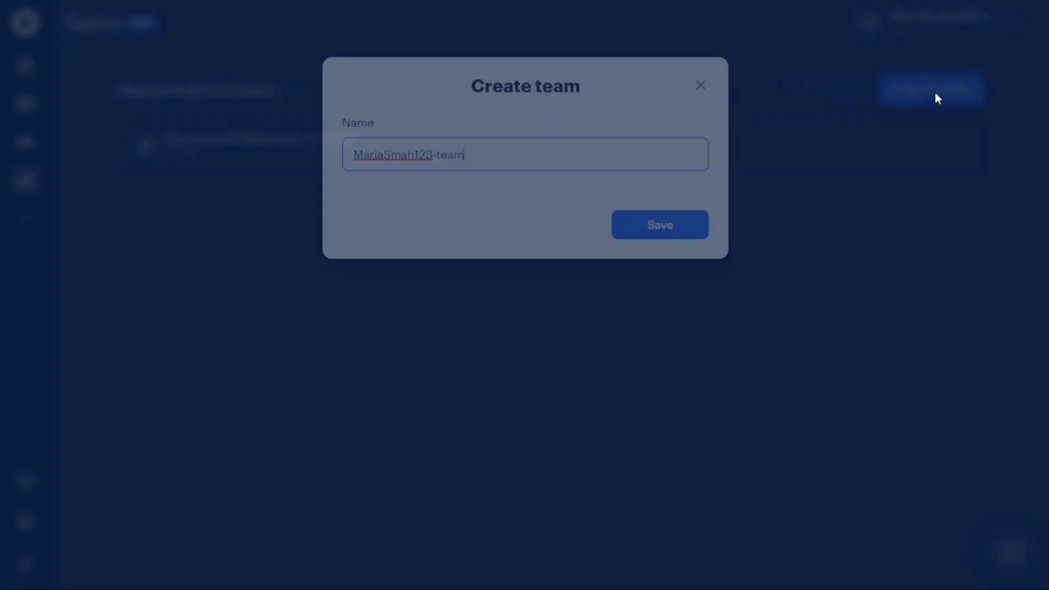
Close the Create team dialog, check Analytics with every metric at 0, then return Home.
{"action": "left_click", "coordinate": [702, 84]}
{"action": "left_click", "coordinate": [25, 221]}
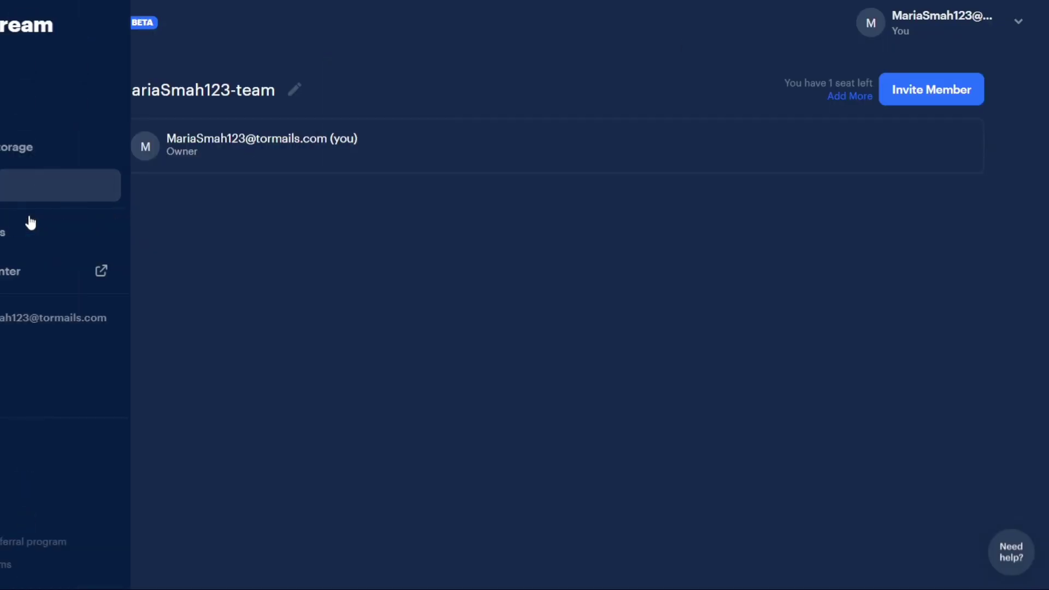
{"action": "left_click", "coordinate": [55, 185]}
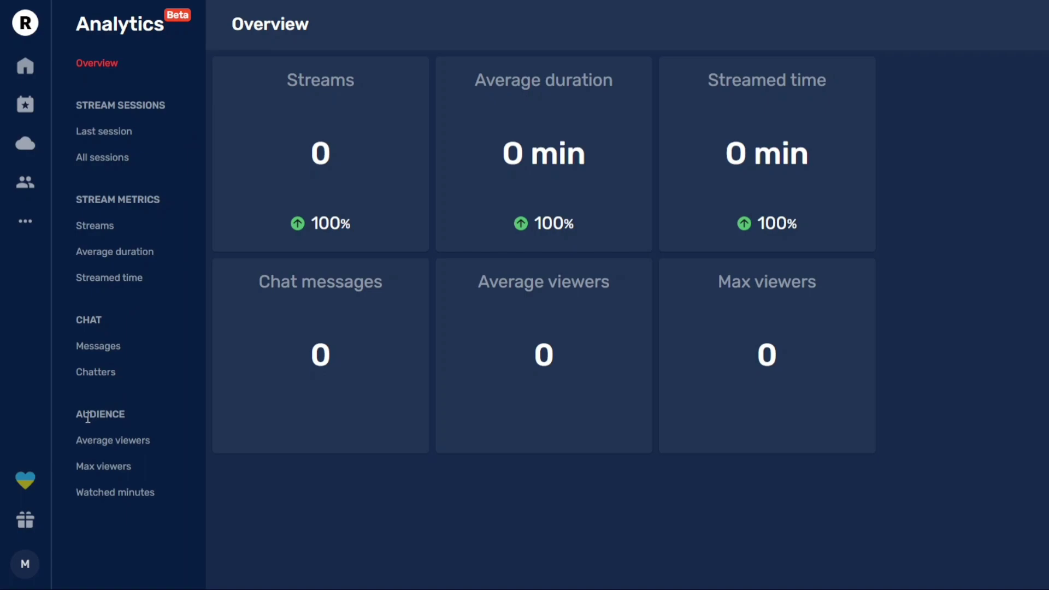
{"action": "left_click", "coordinate": [25, 226]}
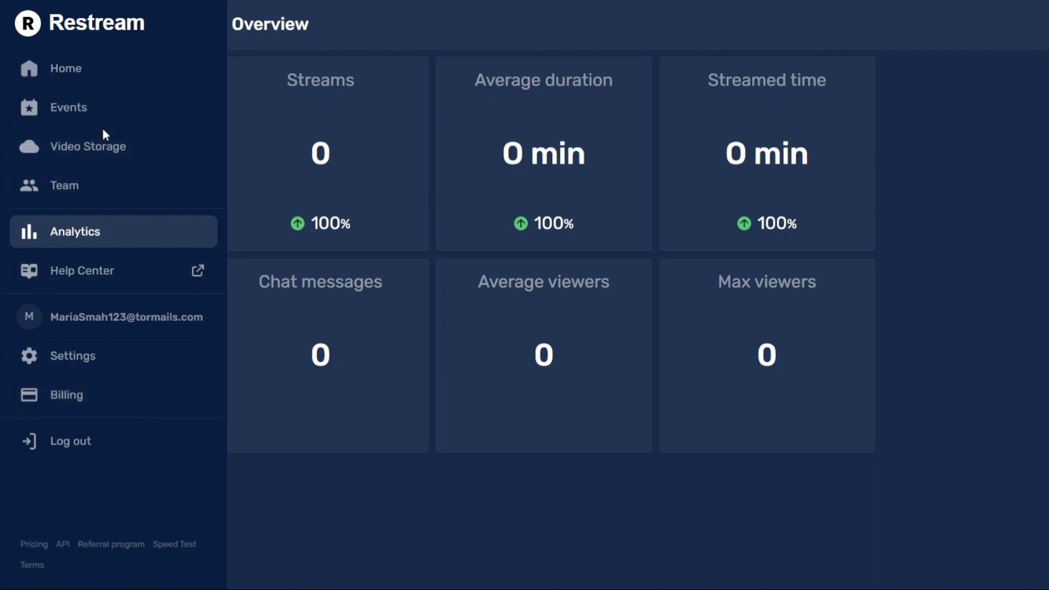
{"action": "left_click", "coordinate": [108, 61]}
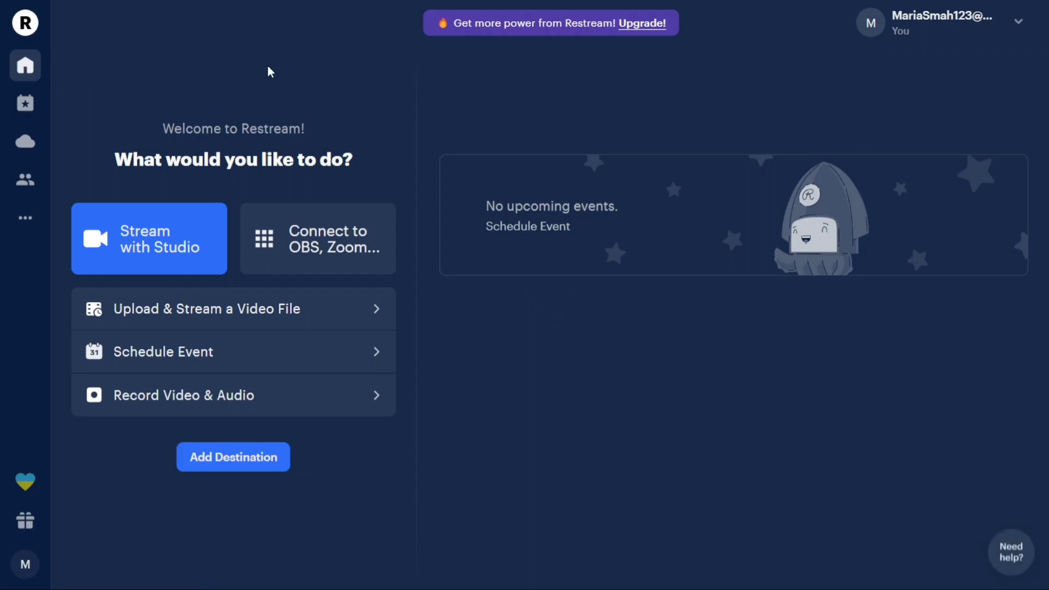
From the RTMP setup, add a channel with YouTube as the platform and choose Channel.
{"action": "left_click", "coordinate": [335, 236]}
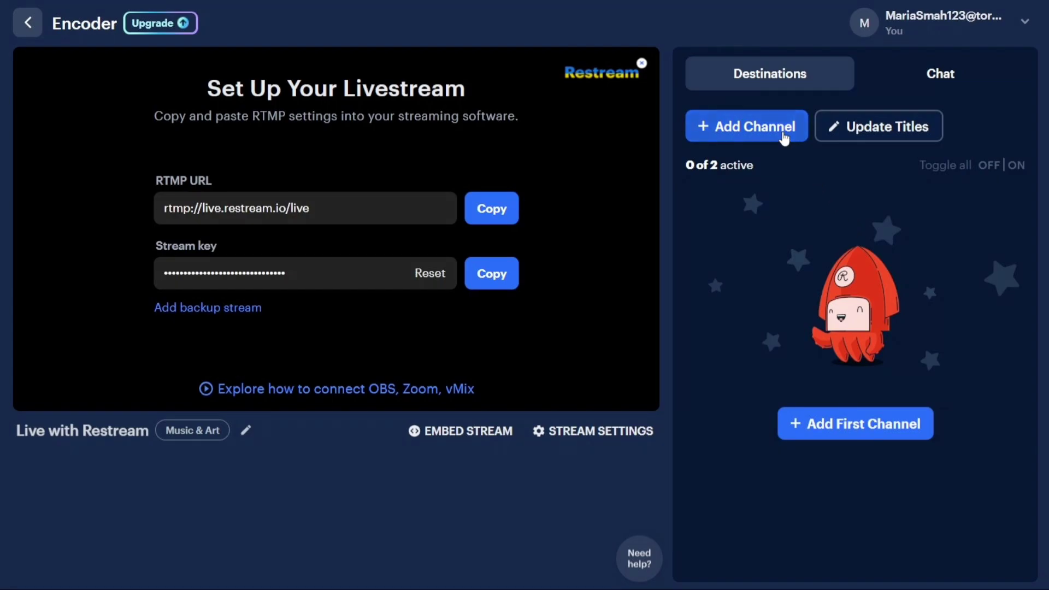
{"action": "left_click", "coordinate": [785, 138]}
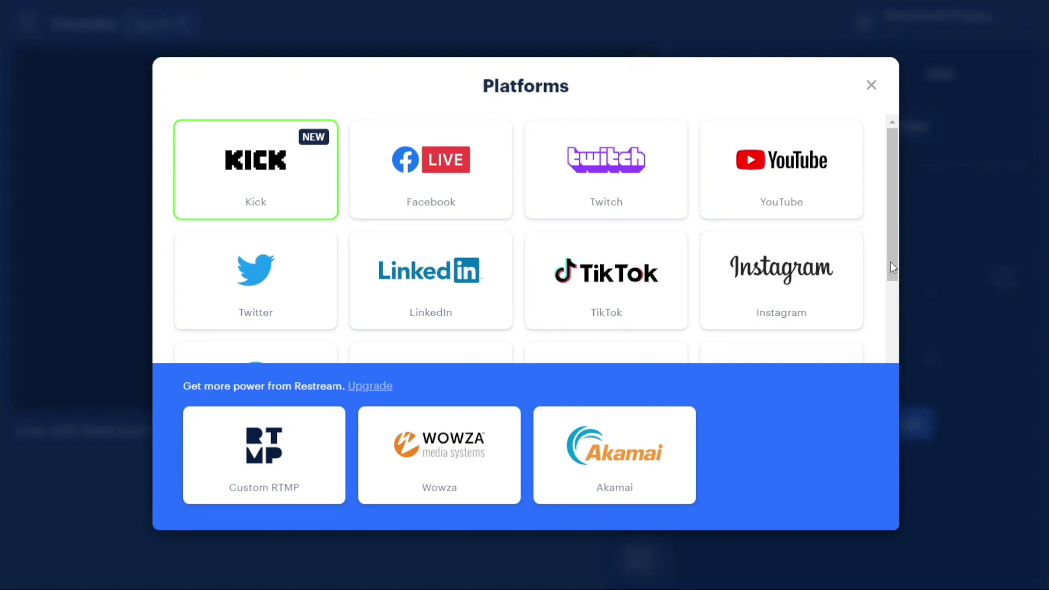
{"action": "left_click_drag", "start_coordinate": [890, 261], "coordinate": [887, 224]}
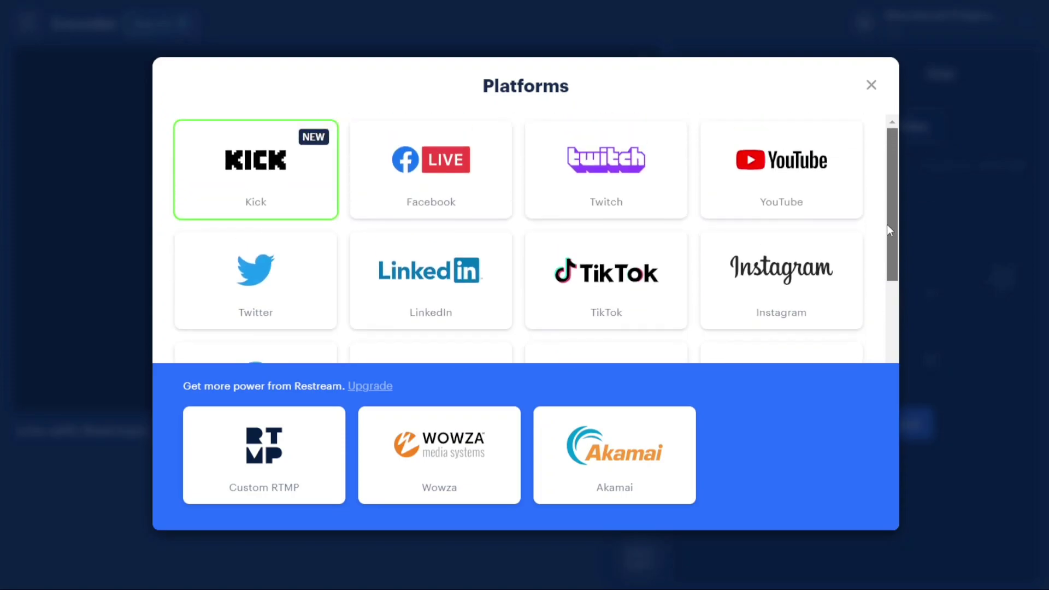
{"action": "left_click", "coordinate": [775, 174]}
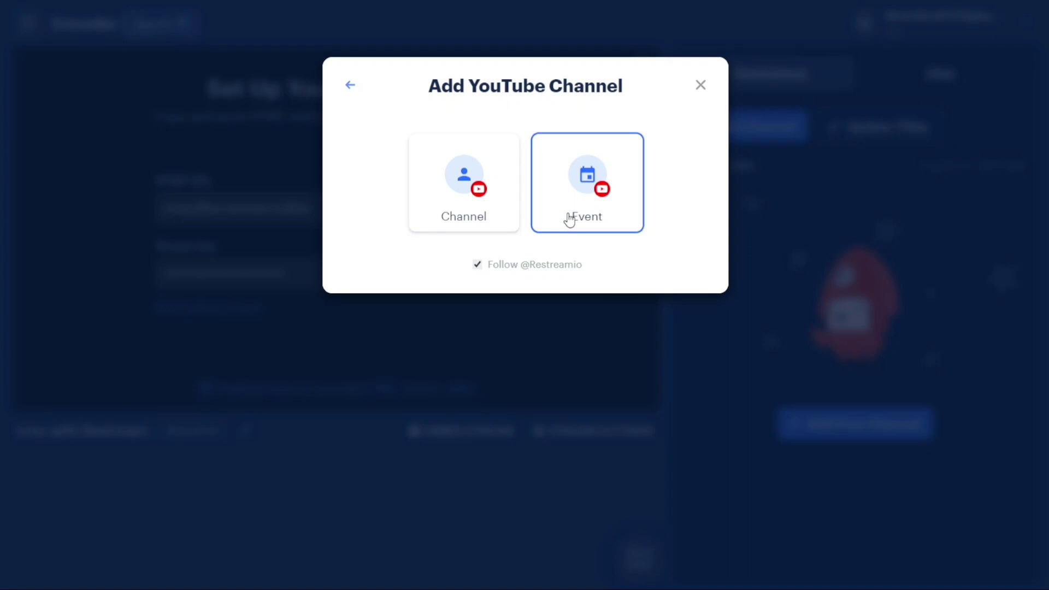
{"action": "left_click", "coordinate": [476, 201]}
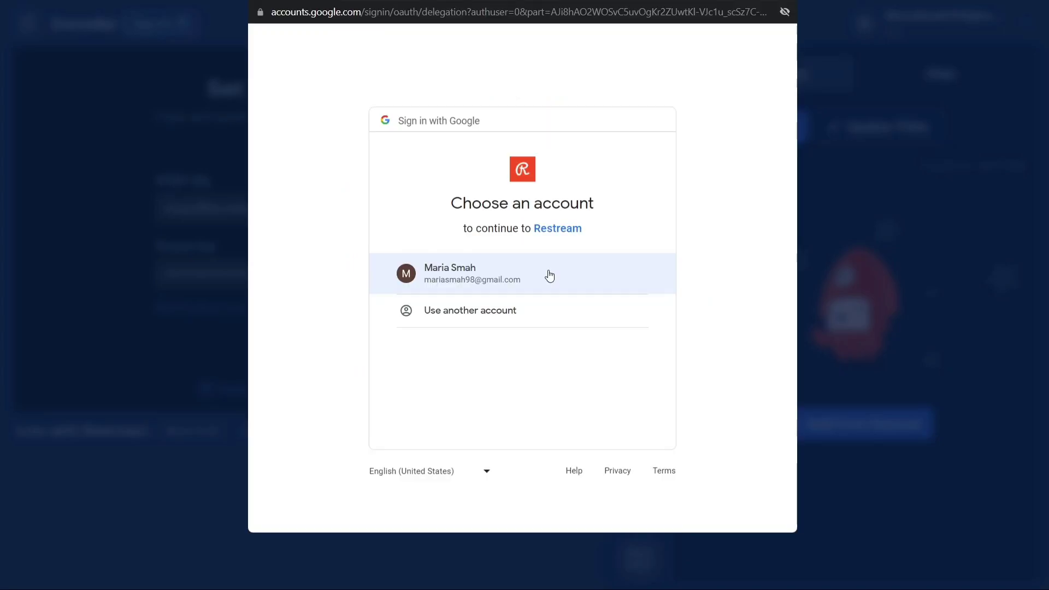
Grant Restream access through the Google account and dismiss the YouTube live streaming notice.
{"action": "left_click", "coordinate": [550, 275]}
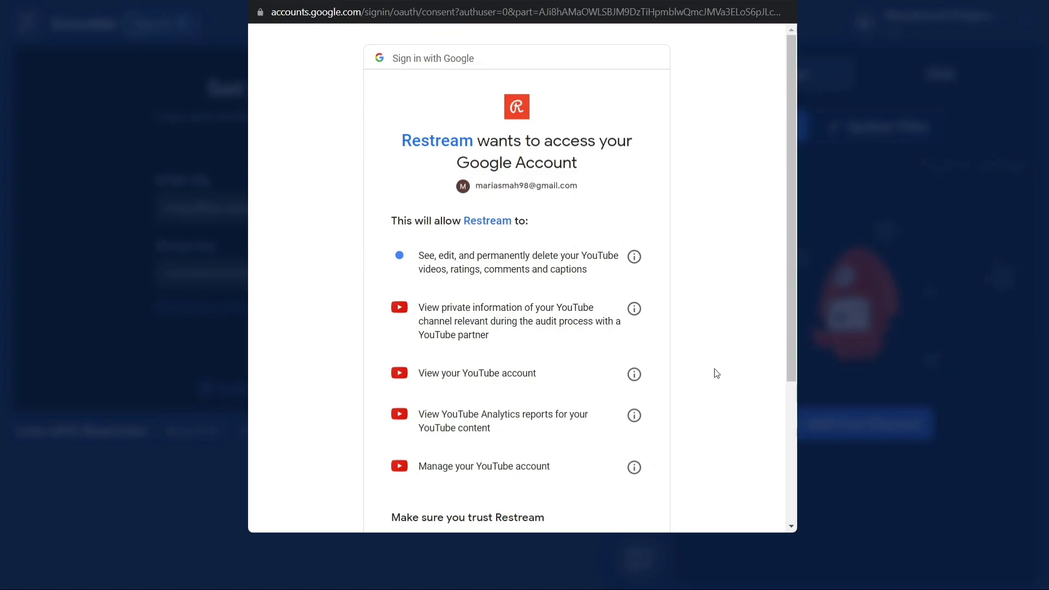
{"action": "scroll", "coordinate": [716, 372], "scroll_direction": "down", "scroll_amount": 3}
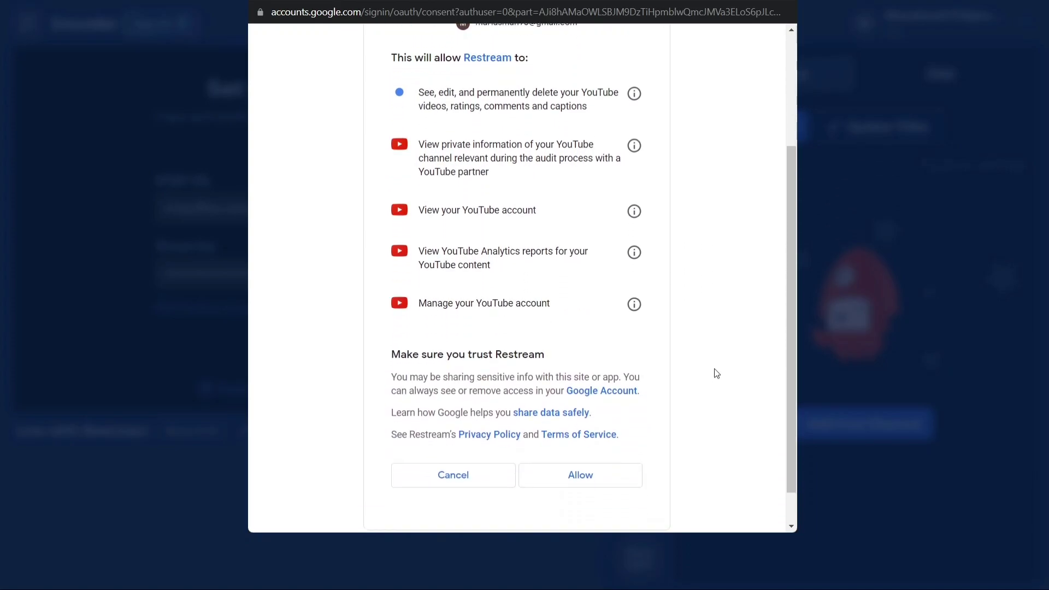
{"action": "left_click", "coordinate": [606, 480]}
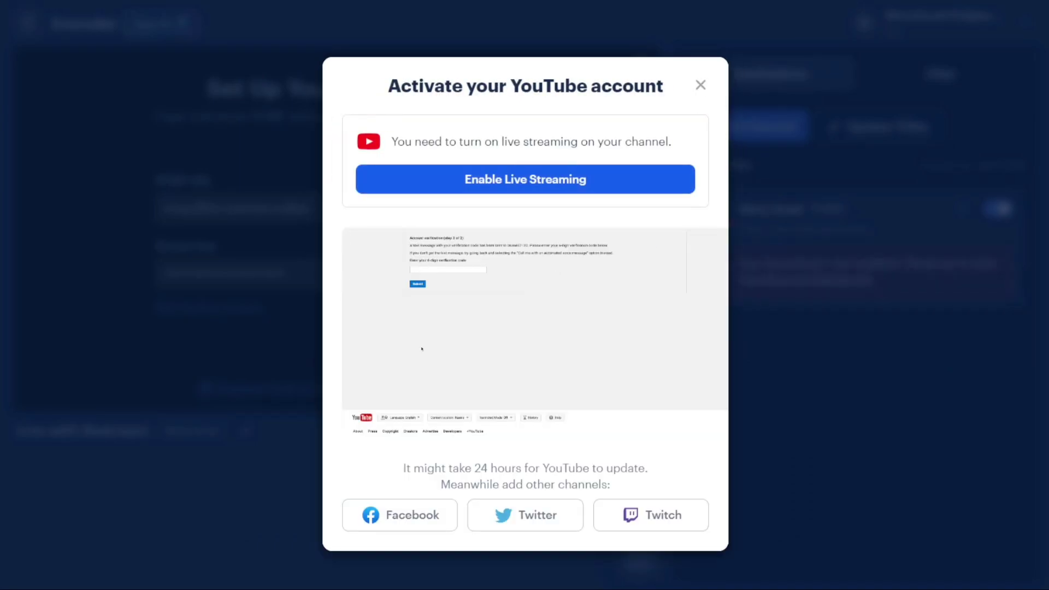
{"action": "left_click", "coordinate": [201, 243]}
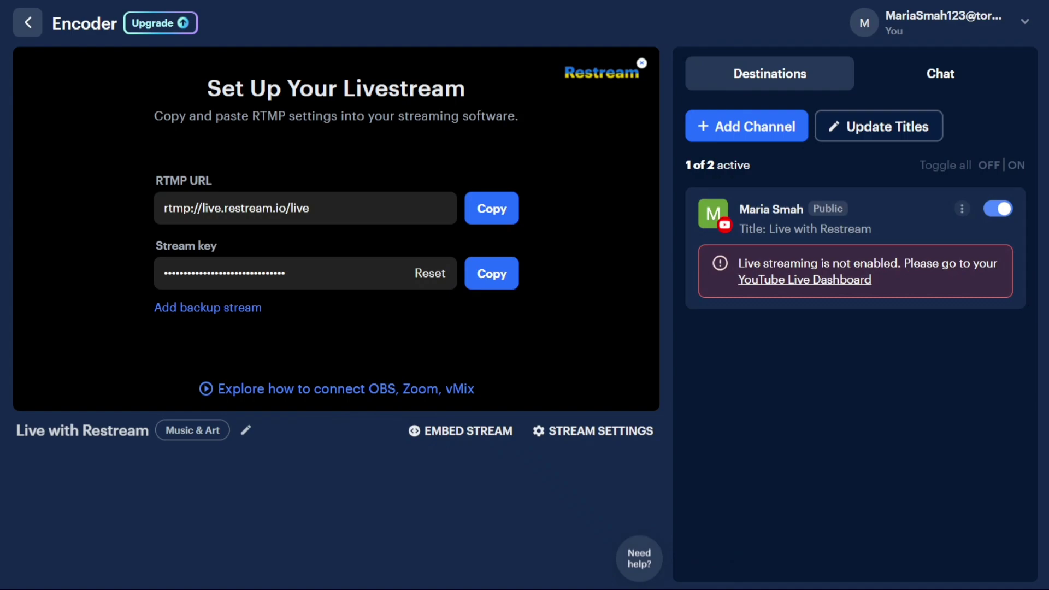
Start a Facebook profile connection, then close its login window and leave without saving.
{"action": "left_click", "coordinate": [738, 135]}
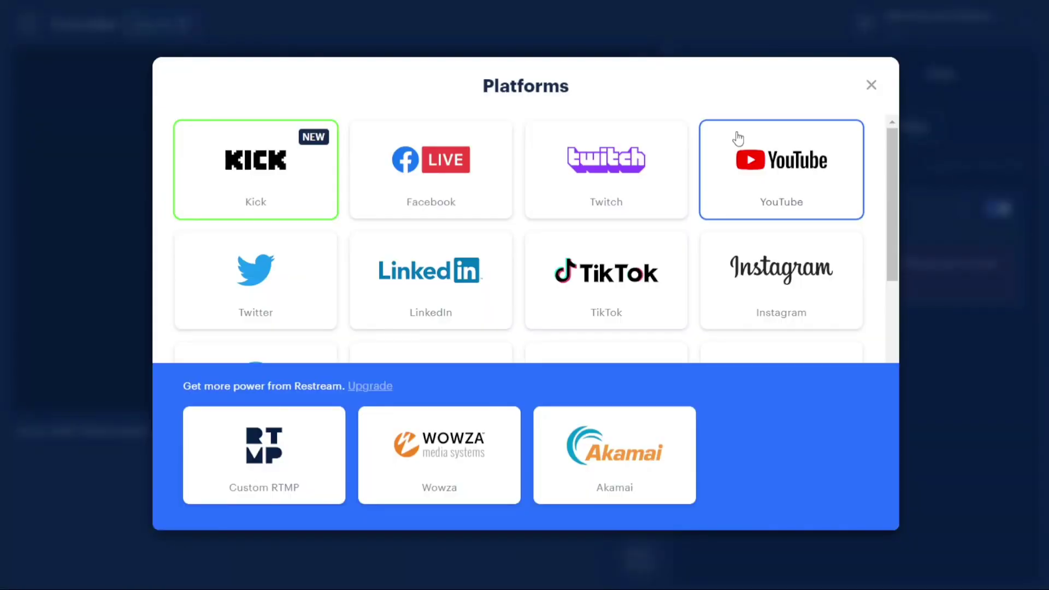
{"action": "left_click", "coordinate": [439, 155]}
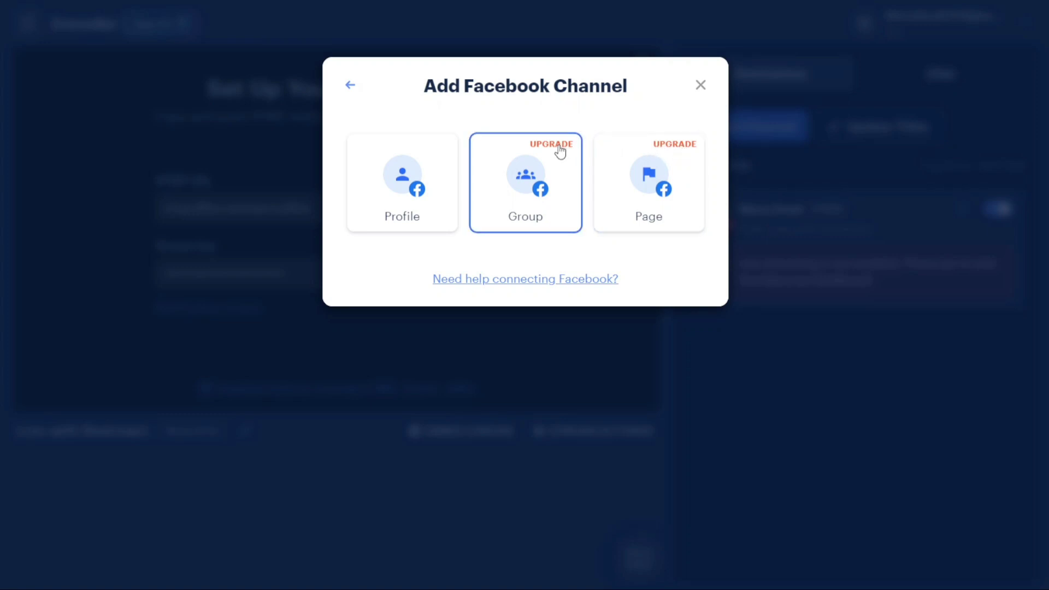
{"action": "left_click", "coordinate": [360, 224]}
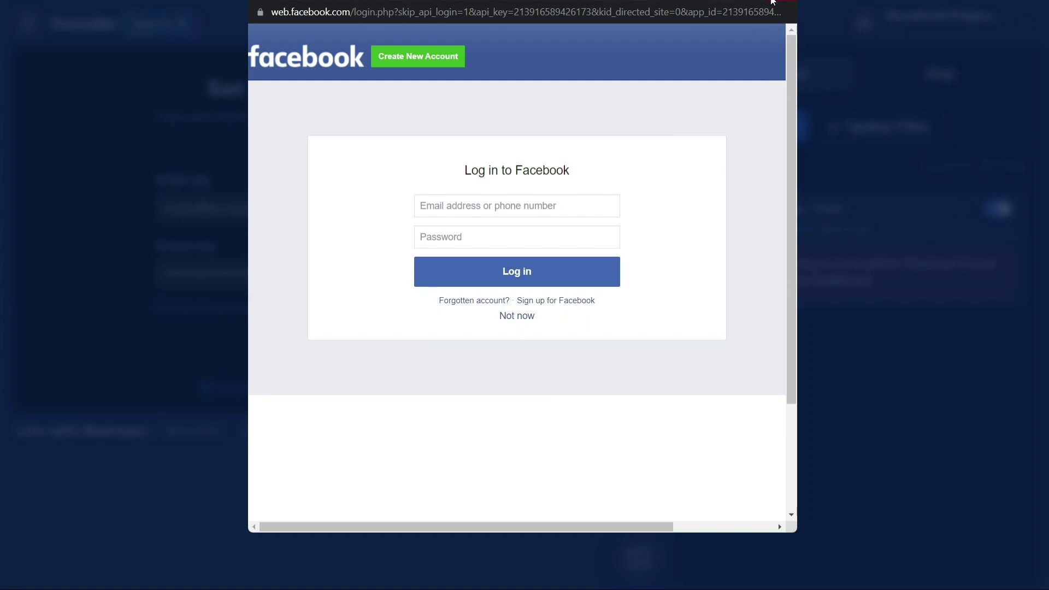
{"action": "left_click", "coordinate": [773, 2]}
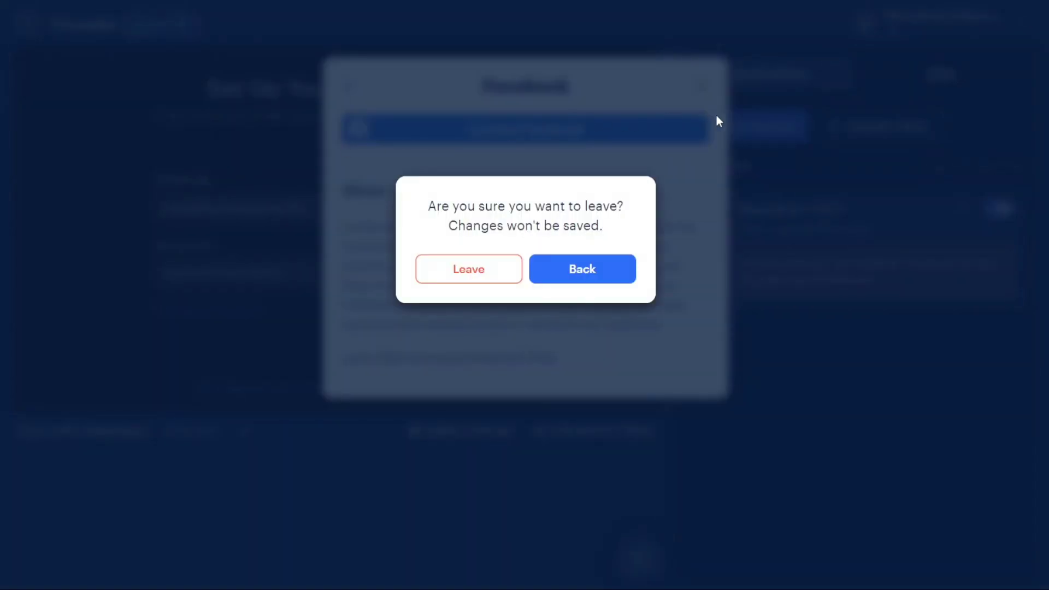
{"action": "left_click", "coordinate": [492, 278]}
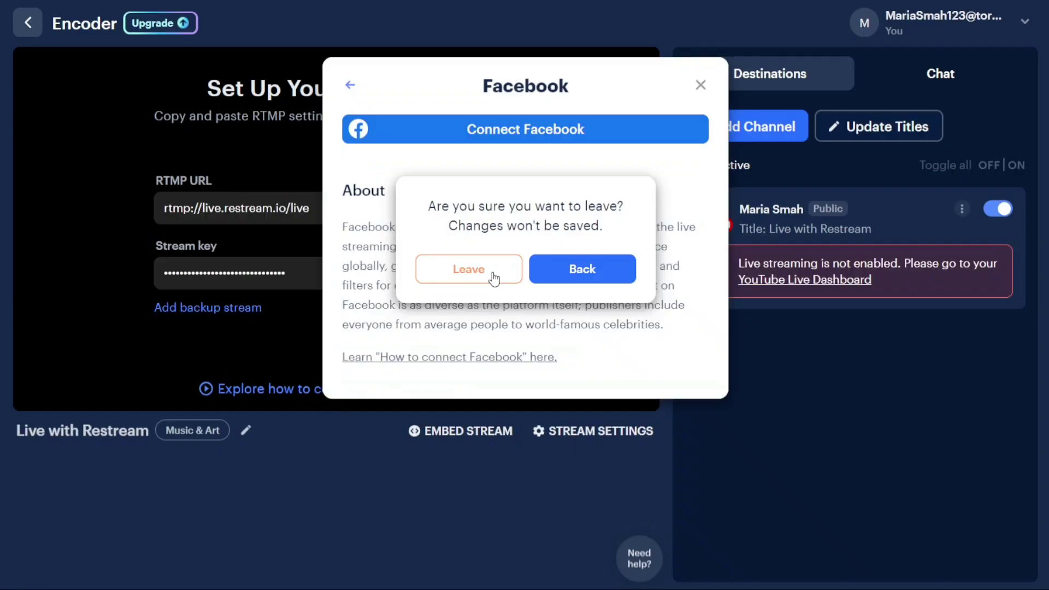
Add Twitter as a destination and authorize the app for the Twitter account.
{"action": "left_click", "coordinate": [742, 139]}
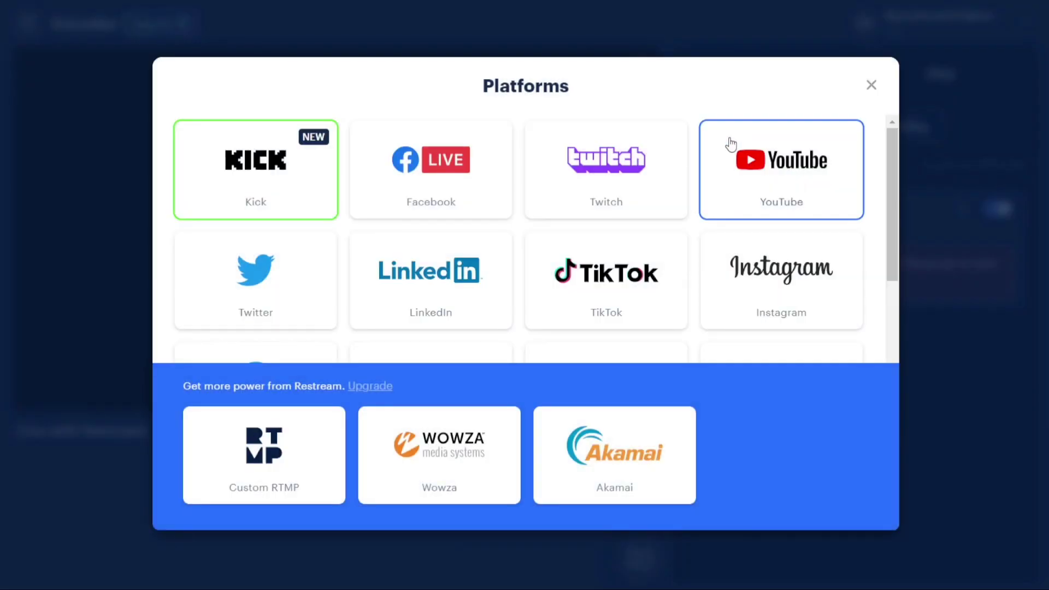
{"action": "left_click", "coordinate": [278, 271]}
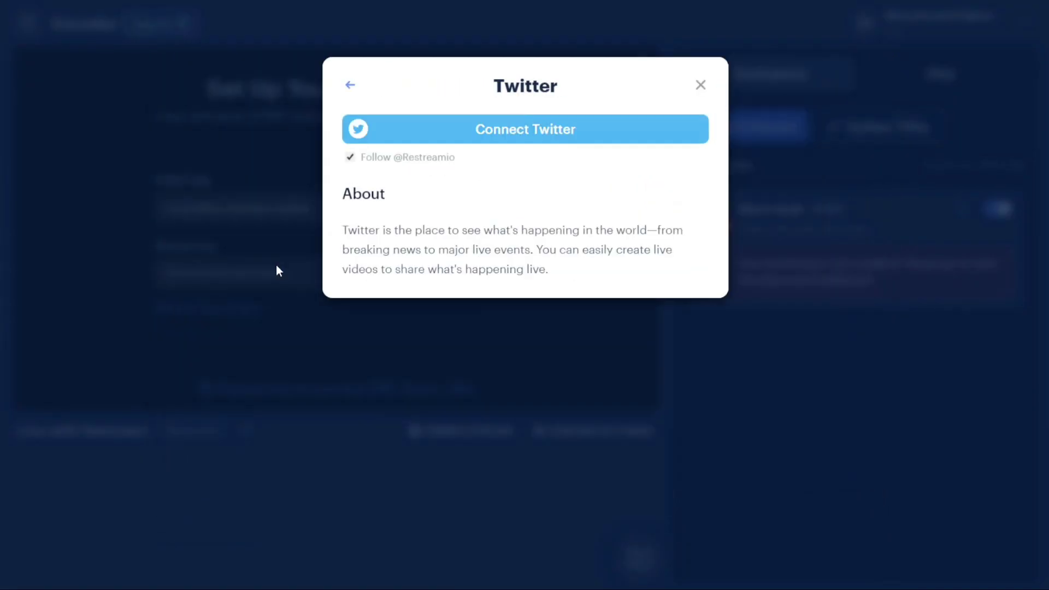
{"action": "left_click", "coordinate": [538, 136]}
{"action": "left_click", "coordinate": [337, 206]}
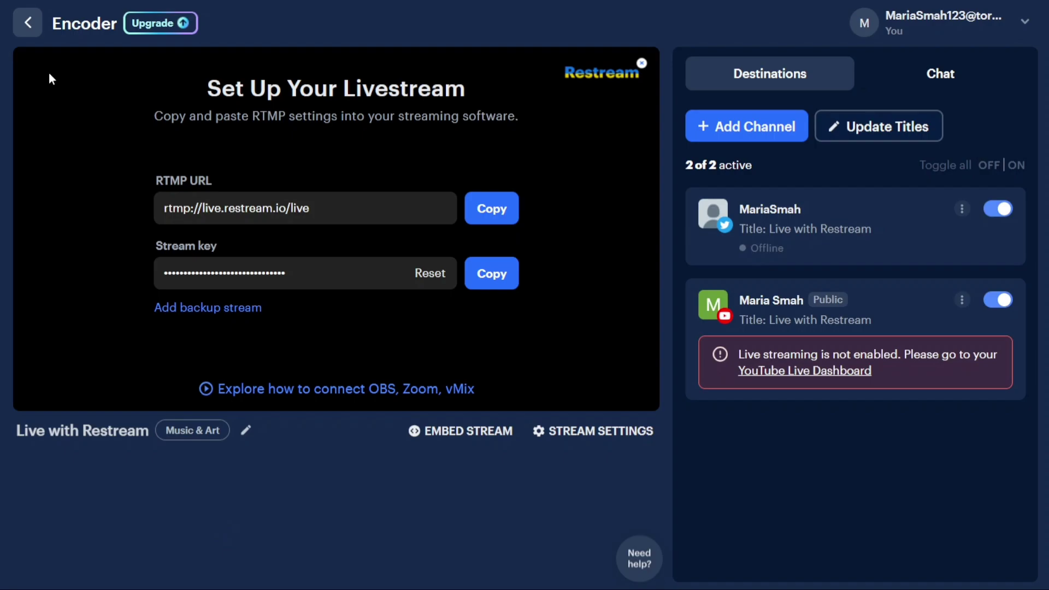
Go to the Events page, start a new event and choose Restream Studio.
{"action": "left_click", "coordinate": [34, 42]}
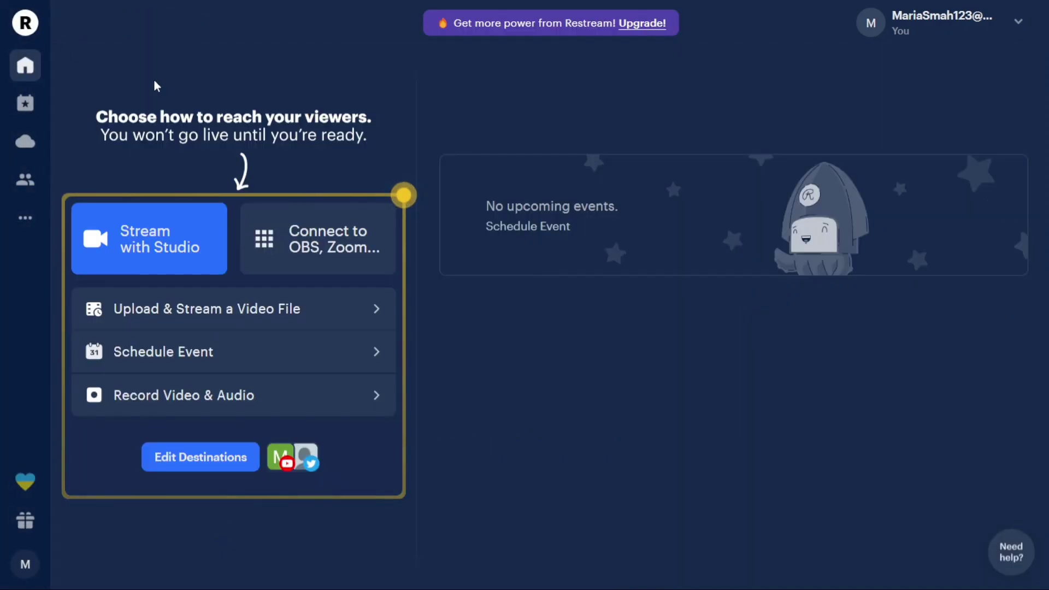
{"action": "left_click", "coordinate": [26, 103]}
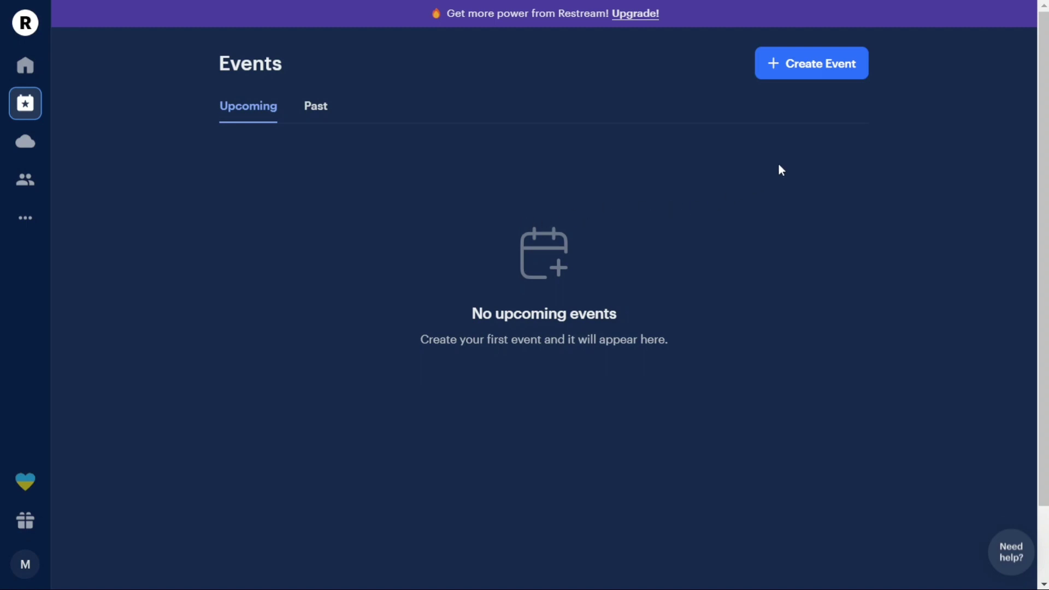
{"action": "left_click", "coordinate": [810, 71]}
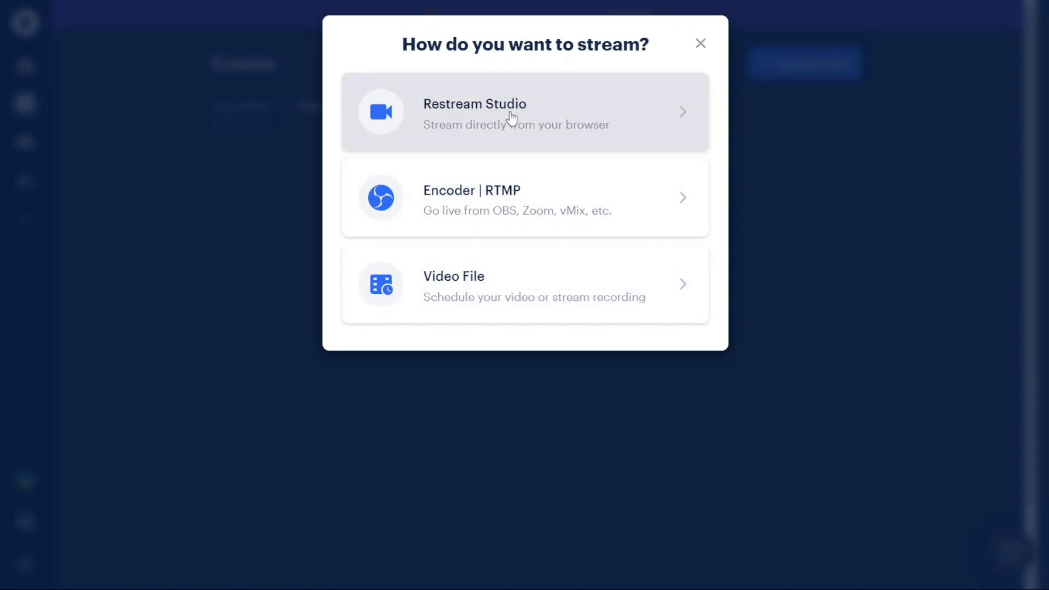
{"action": "left_click", "coordinate": [511, 115]}
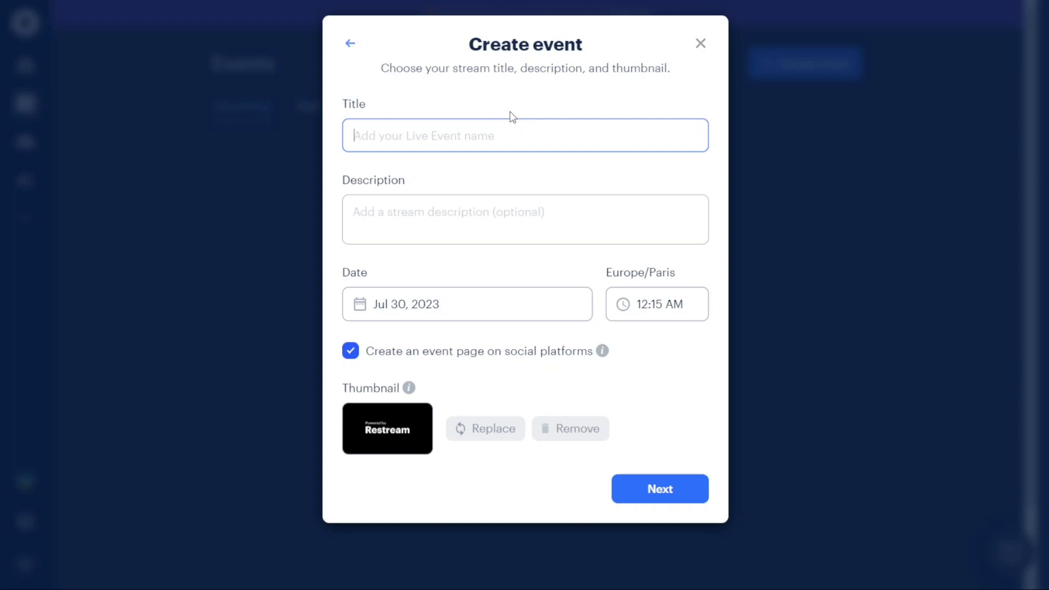
Fill the Studio event with title 'Demo', description 'Bio', start 01:15 AM, and remove the thumbnail.
{"action": "left_click", "coordinate": [349, 45]}
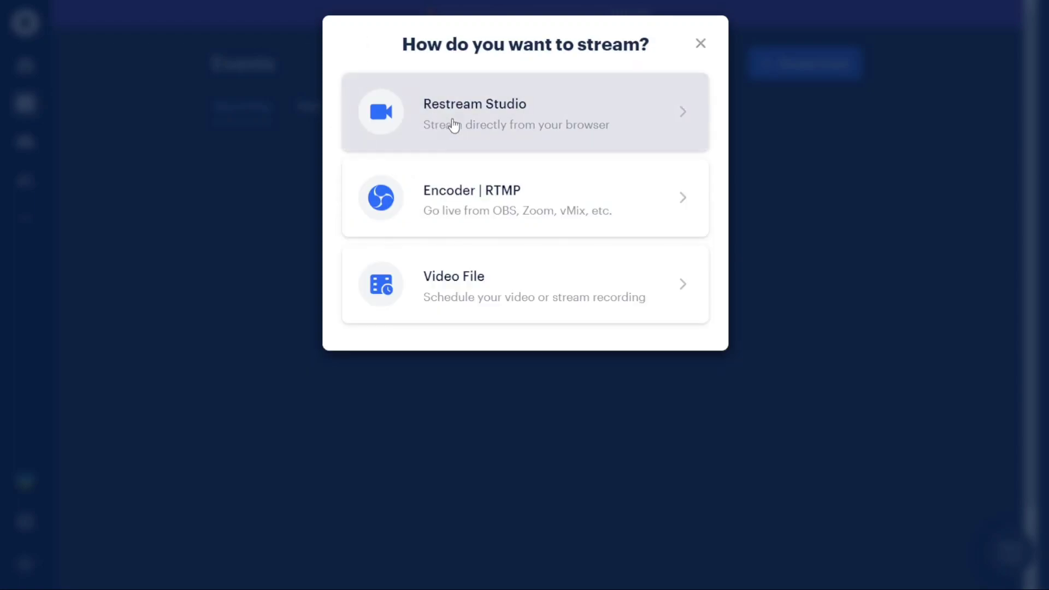
{"action": "left_click", "coordinate": [498, 112]}
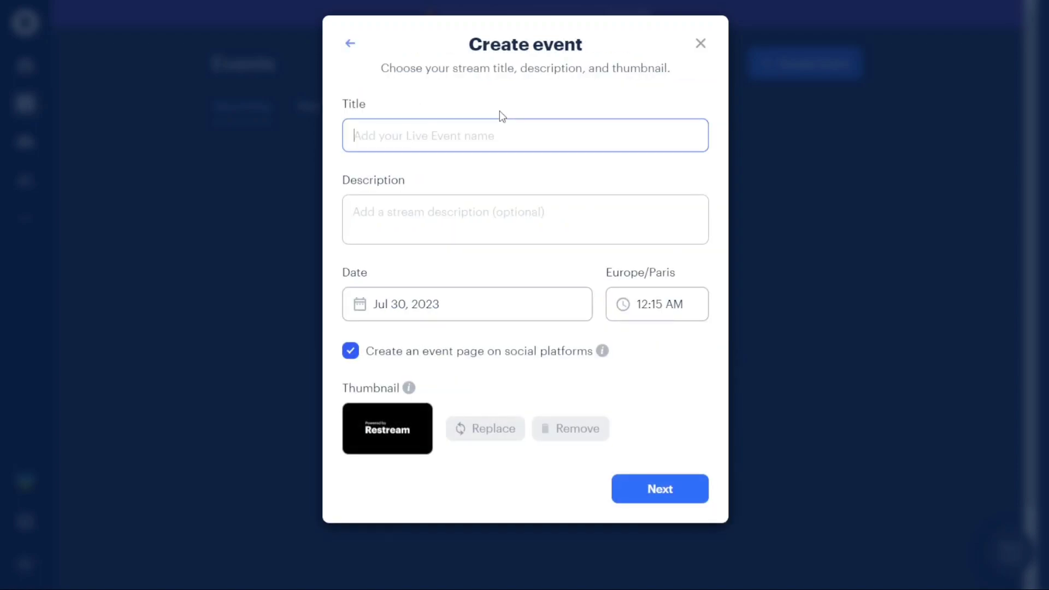
{"action": "type", "text": "D"}
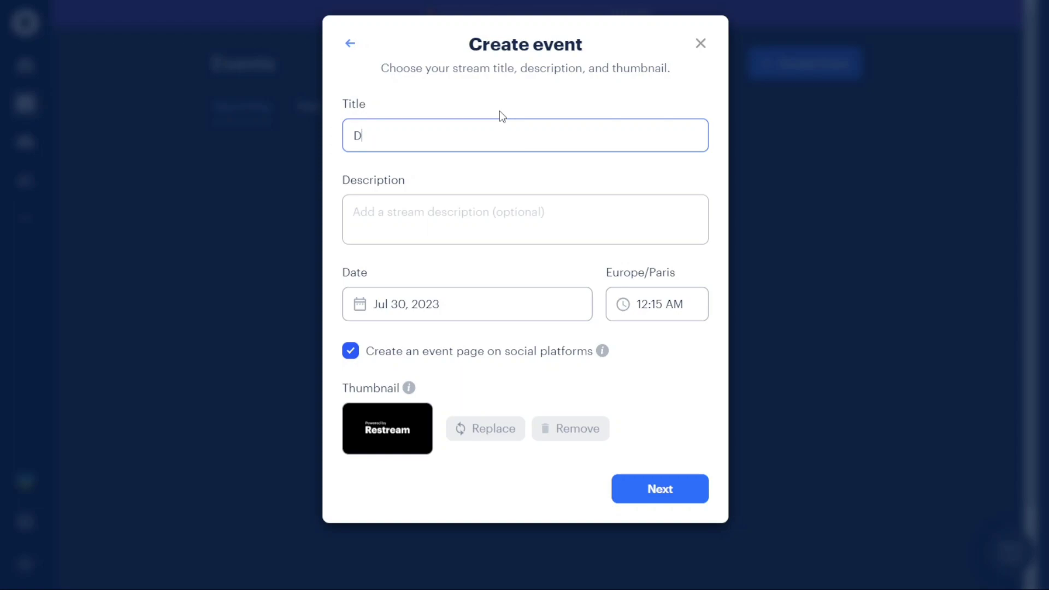
{"action": "type", "text": "emo"}
{"action": "left_click", "coordinate": [463, 203]}
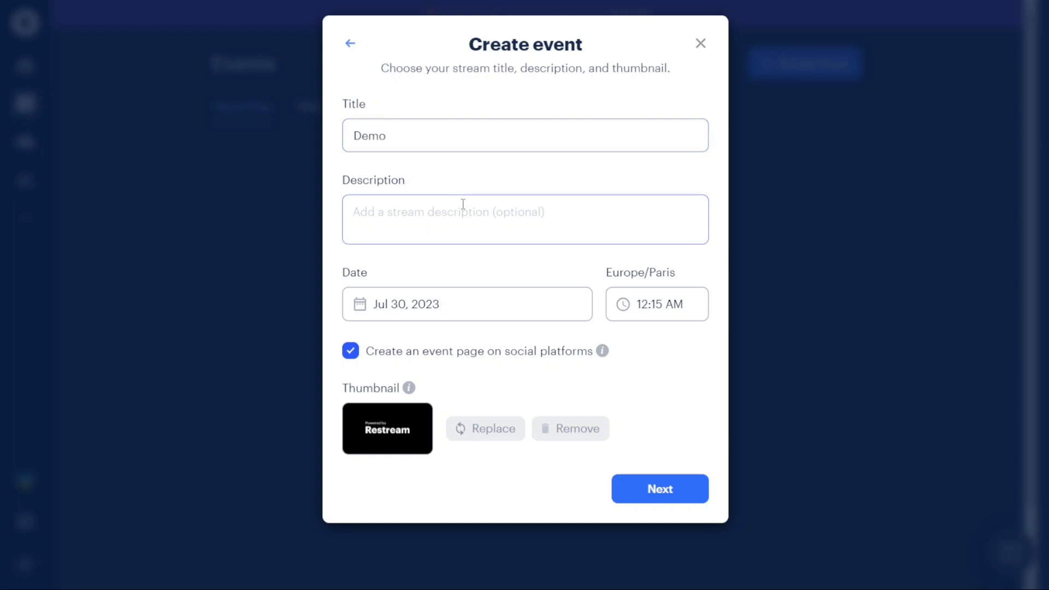
{"action": "type", "text": "Bio"}
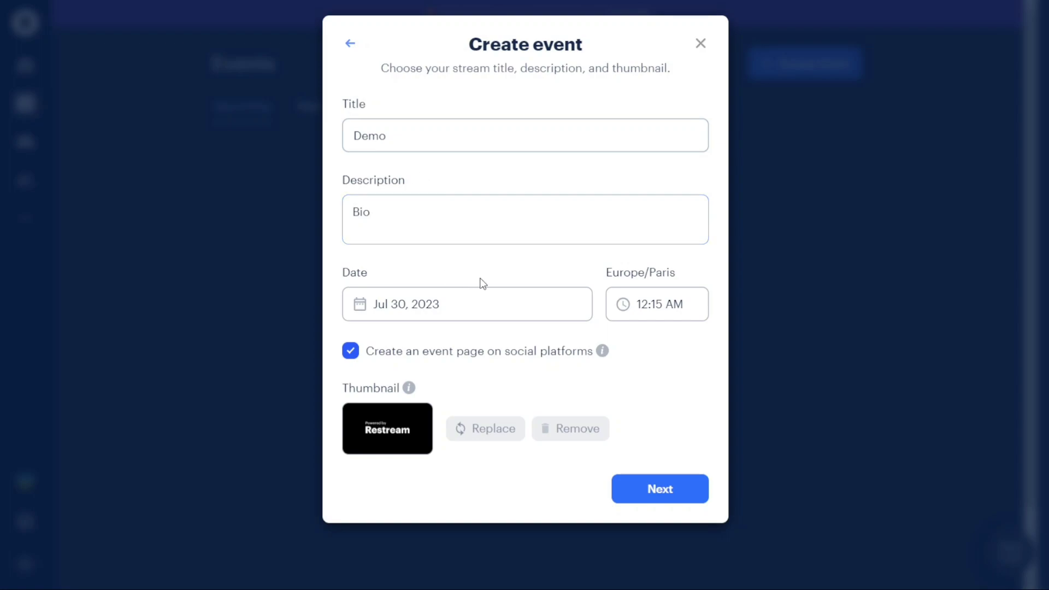
{"action": "left_click", "coordinate": [656, 305]}
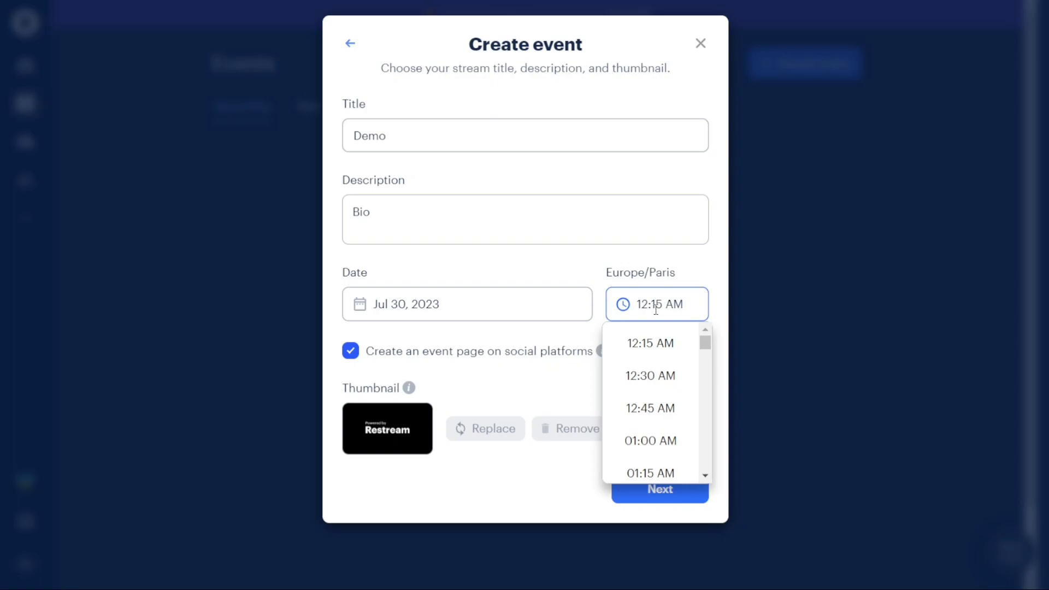
{"action": "left_click", "coordinate": [649, 471]}
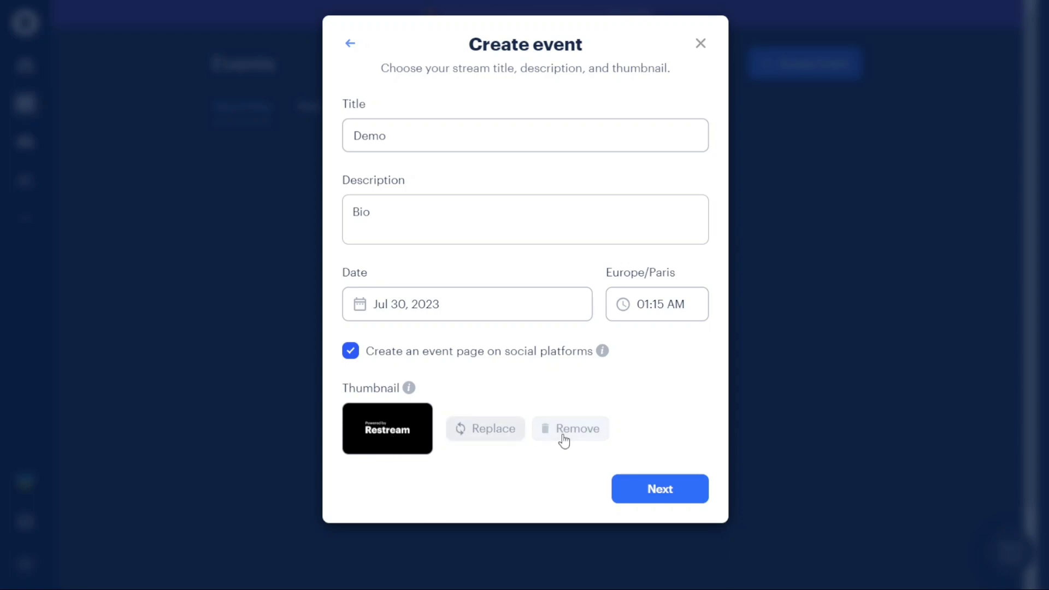
{"action": "left_click", "coordinate": [545, 435]}
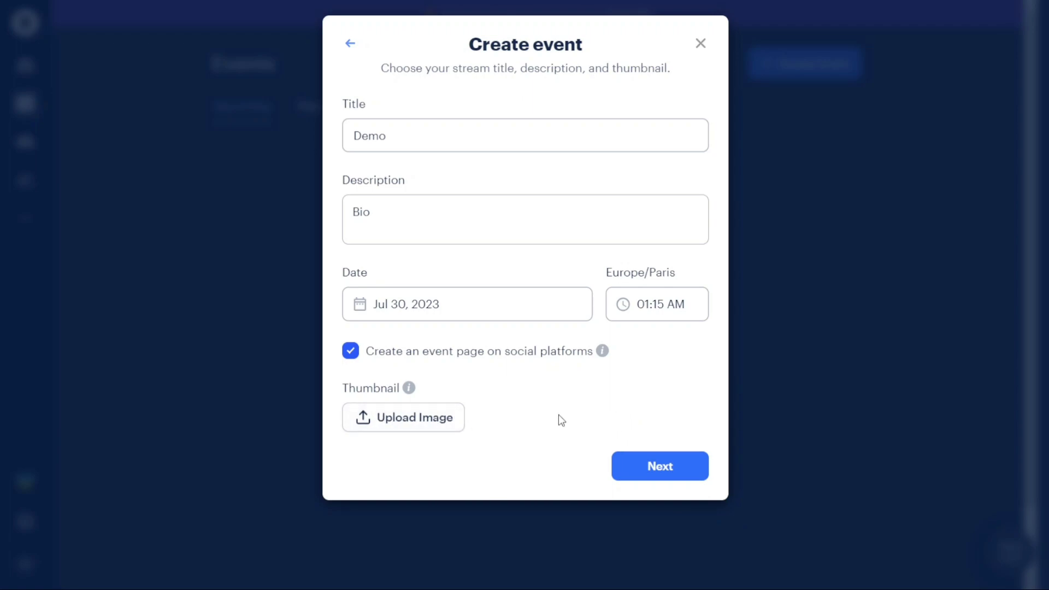
On the destinations step, switch on only the Twitter channel and create the Demo event.
{"action": "left_click", "coordinate": [671, 477]}
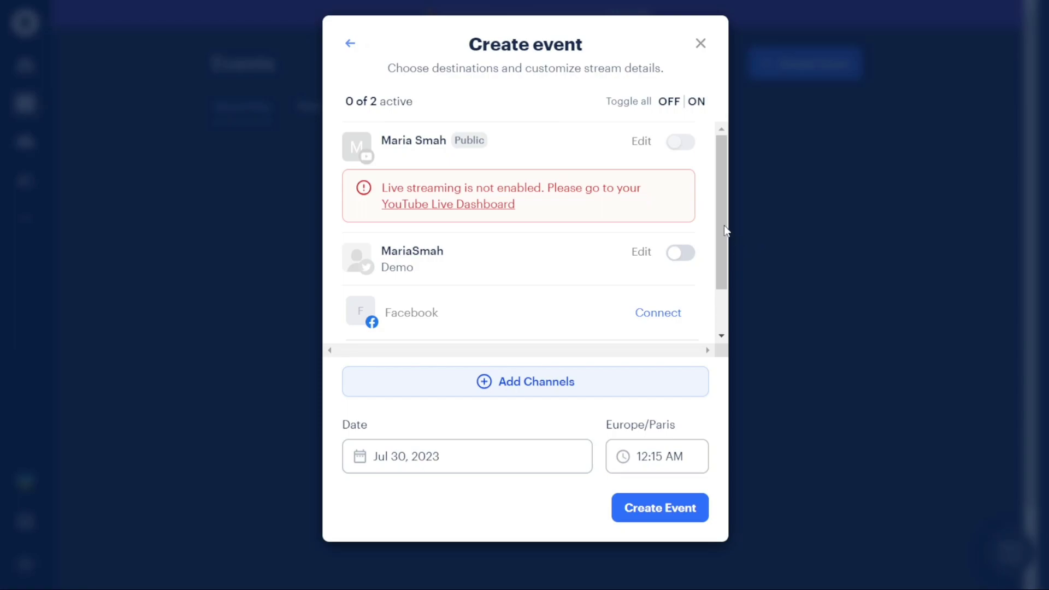
{"action": "left_click_drag", "start_coordinate": [723, 226], "coordinate": [723, 288]}
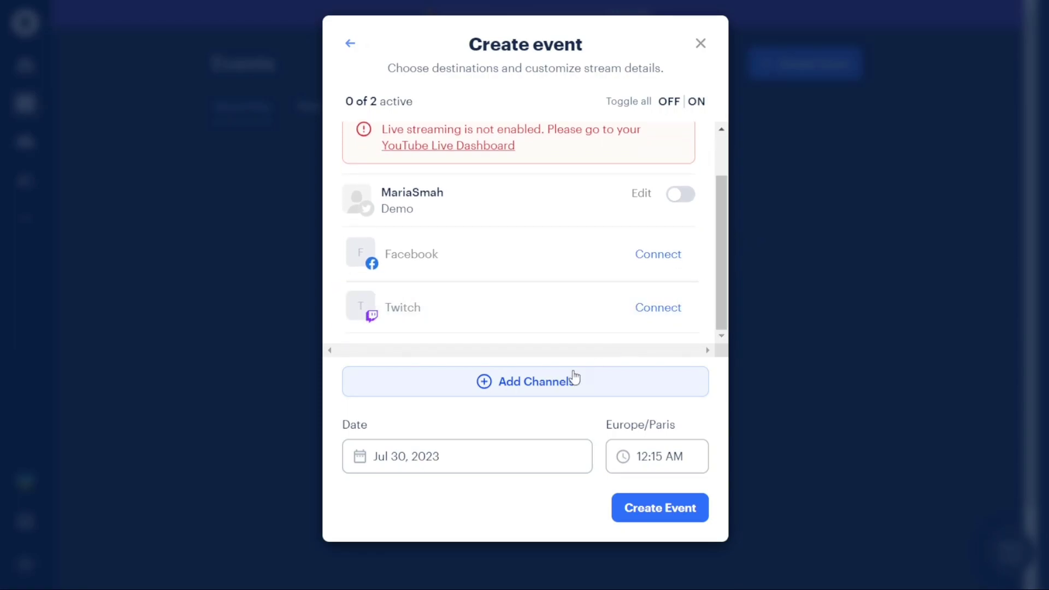
{"action": "left_click", "coordinate": [549, 390]}
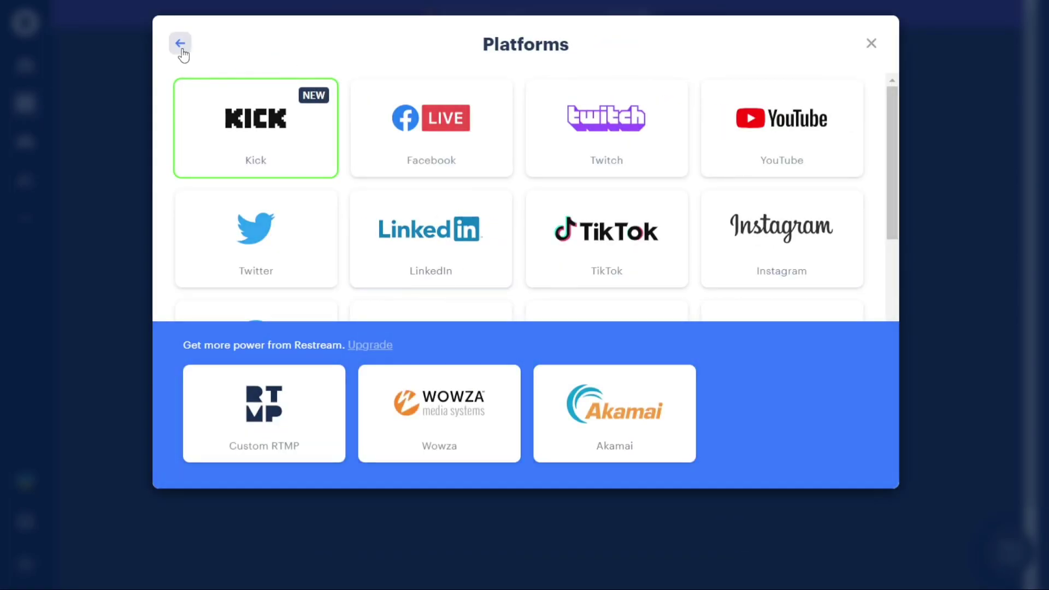
{"action": "left_click", "coordinate": [182, 51]}
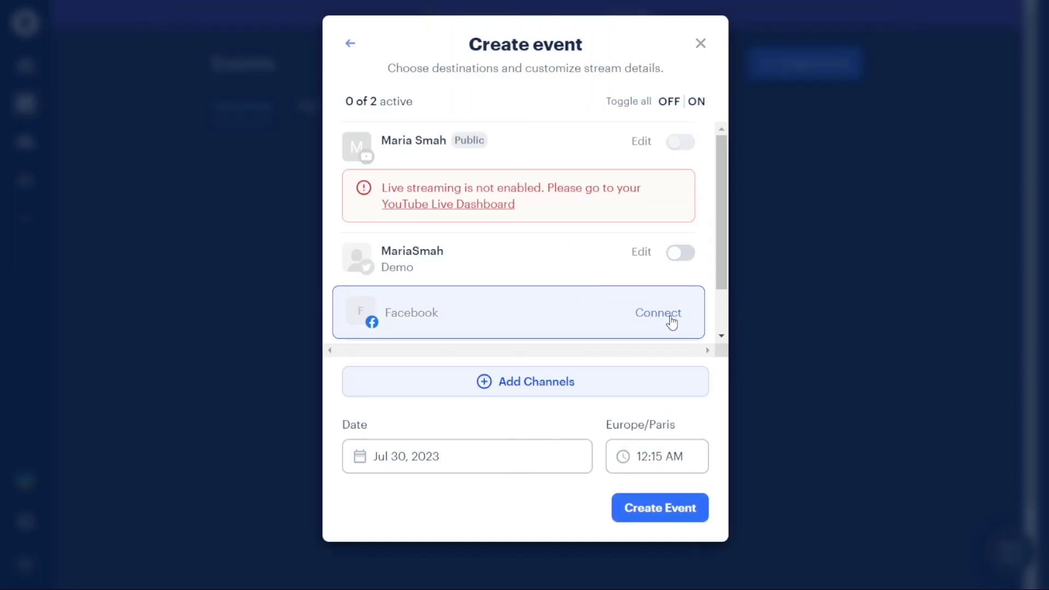
{"action": "scroll", "coordinate": [698, 327], "scroll_direction": "down", "scroll_amount": 1}
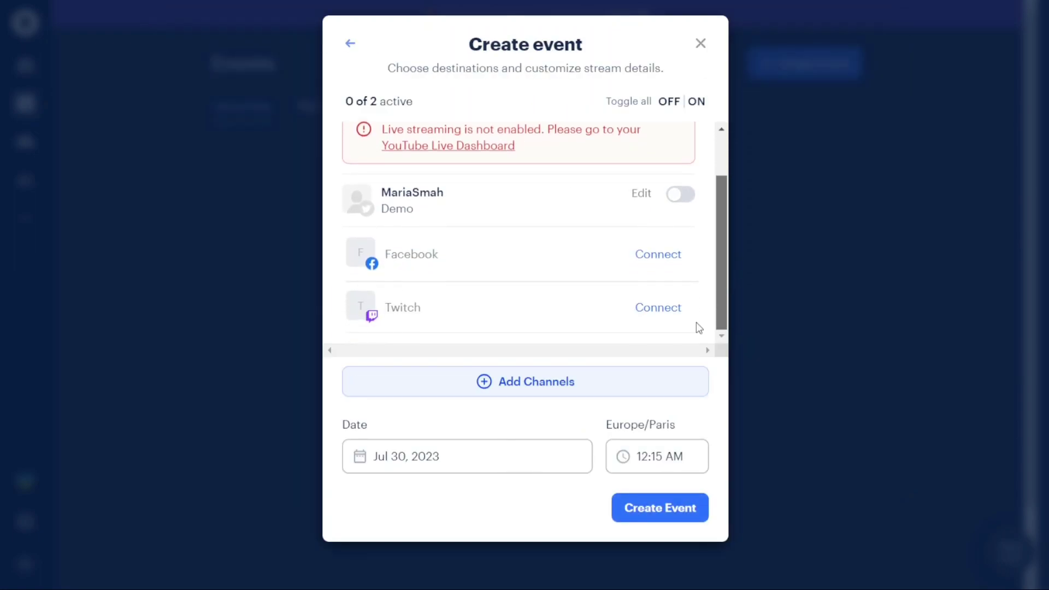
{"action": "left_click", "coordinate": [688, 200]}
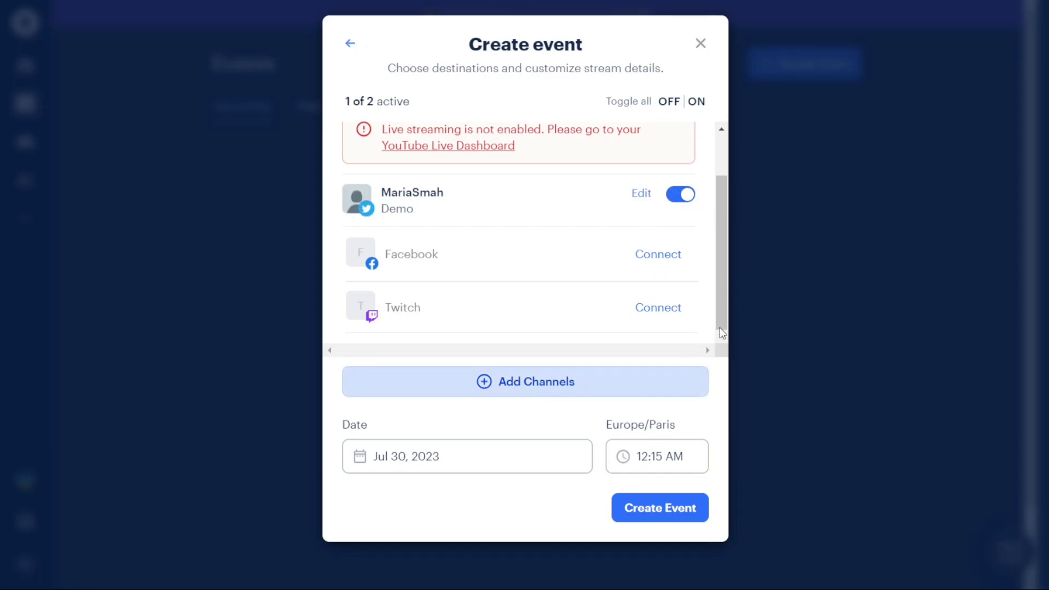
{"action": "scroll", "coordinate": [719, 273], "scroll_direction": "up", "scroll_amount": 1}
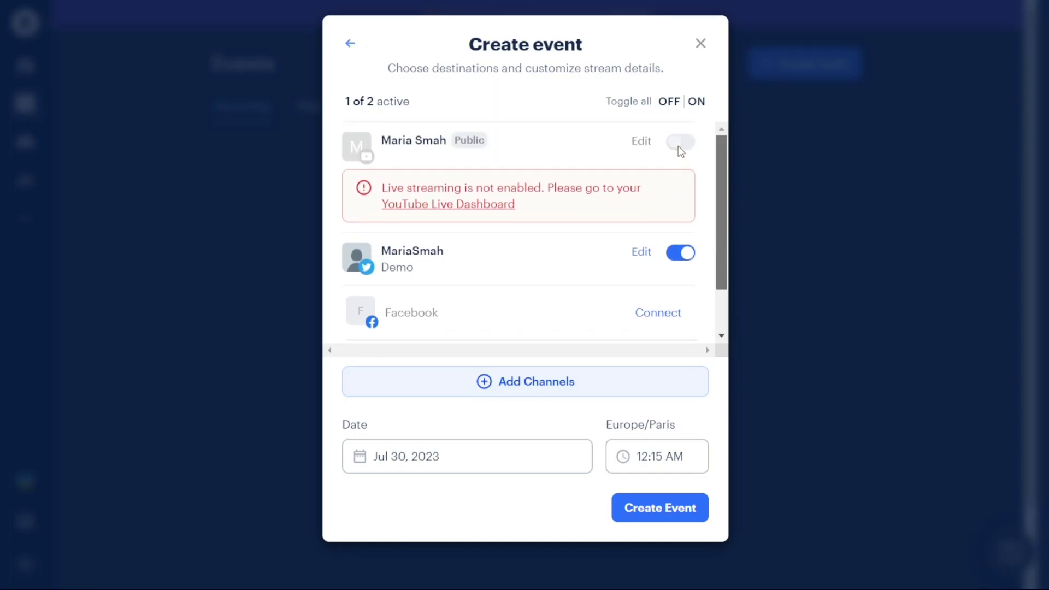
{"action": "left_click", "coordinate": [671, 509]}
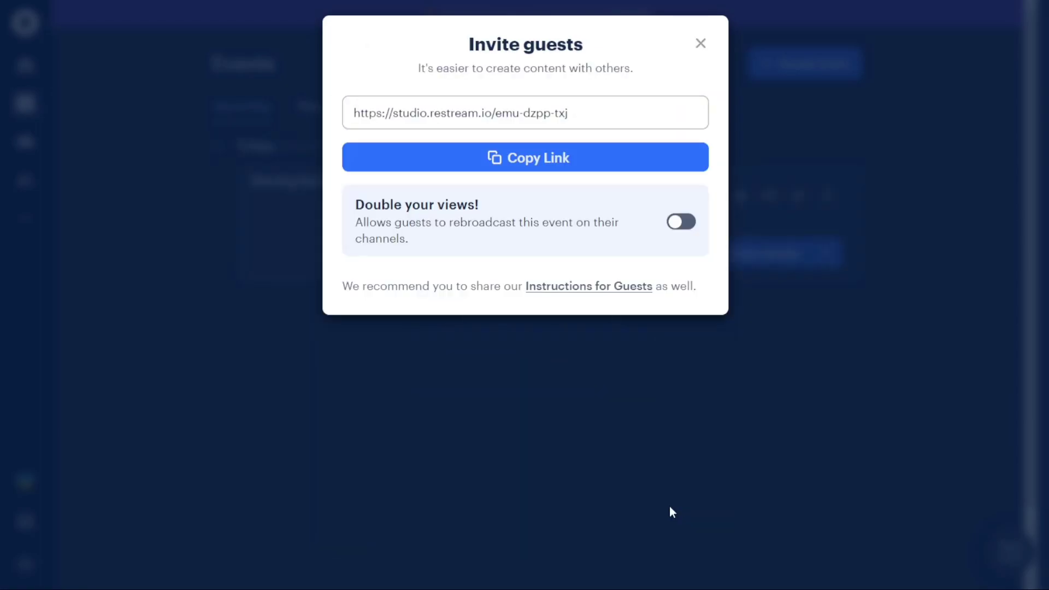
Copy the Studio guest invite link and close the Invite guests dialog.
{"action": "left_click", "coordinate": [532, 117]}
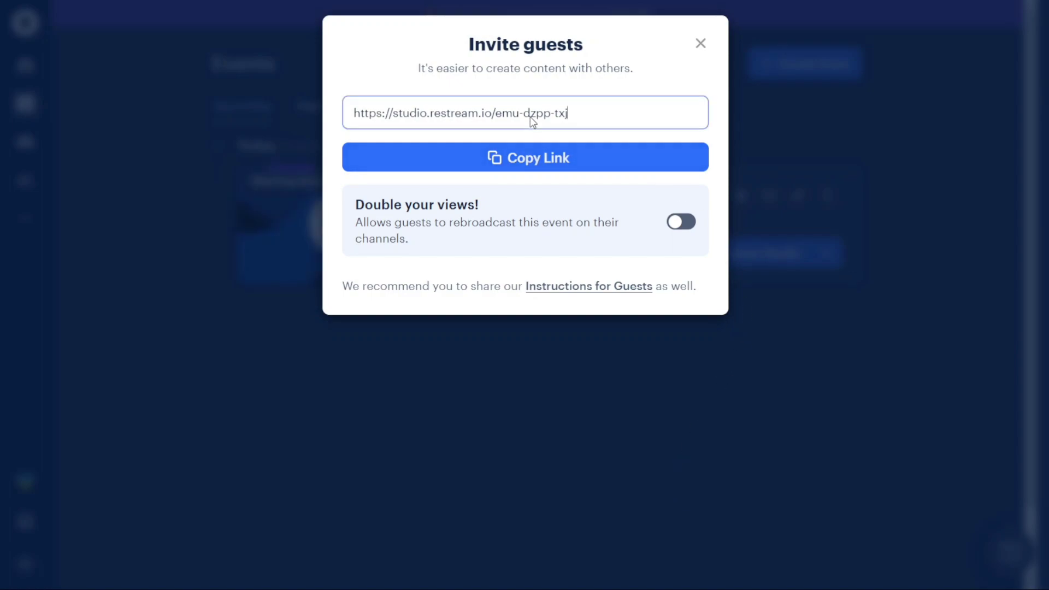
{"action": "left_click", "coordinate": [548, 162]}
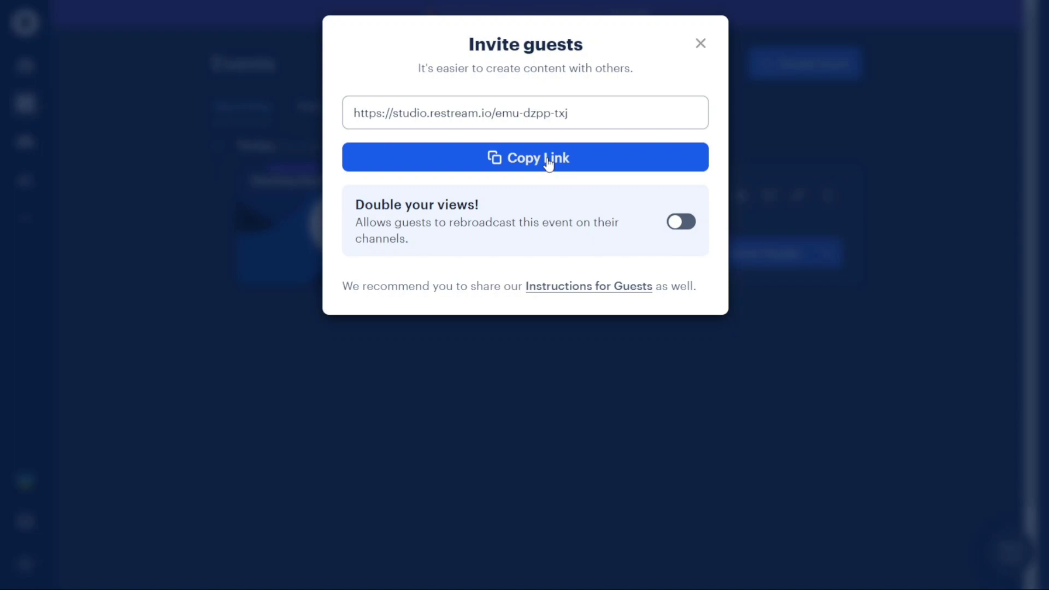
{"action": "left_click", "coordinate": [699, 46]}
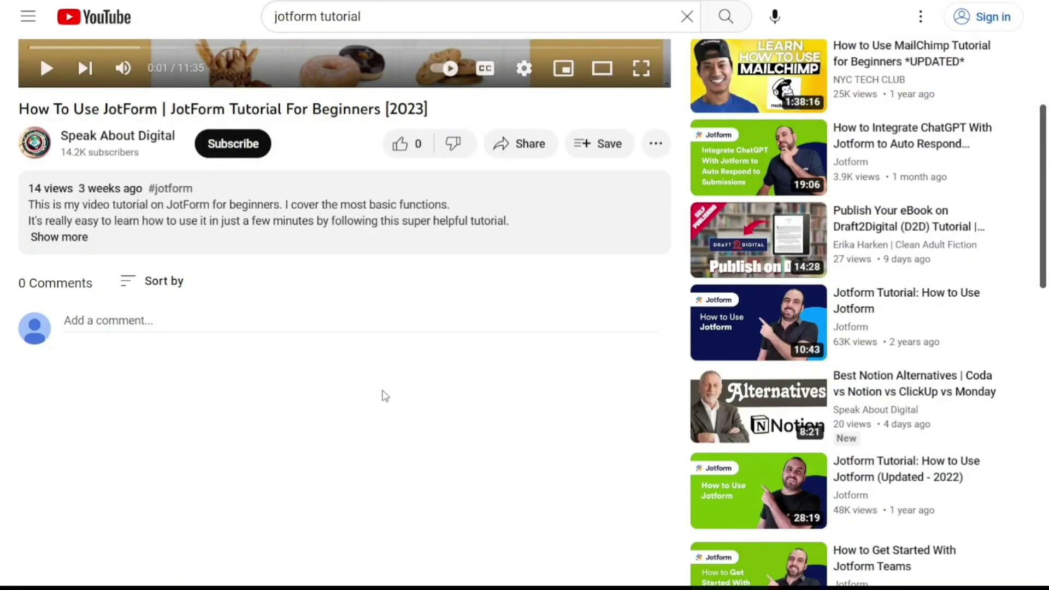
Expand the JotForm tutorial video's description on YouTube to show its full text.
{"action": "left_click", "coordinate": [69, 237]}
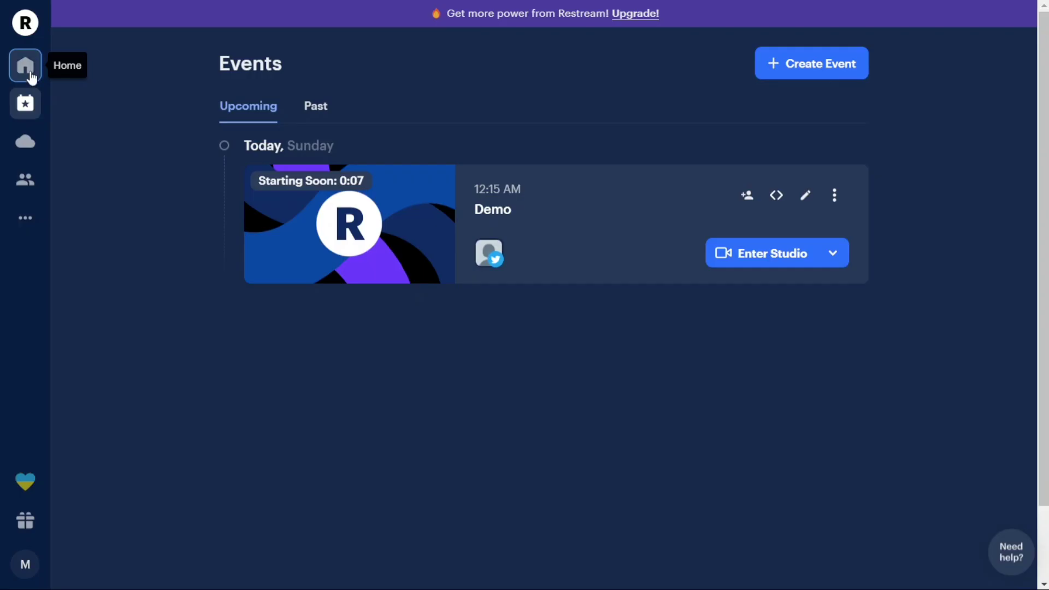
Go to the Restream Home dashboard to see the Demo event listed under Starting soon.
{"action": "left_click", "coordinate": [25, 67]}
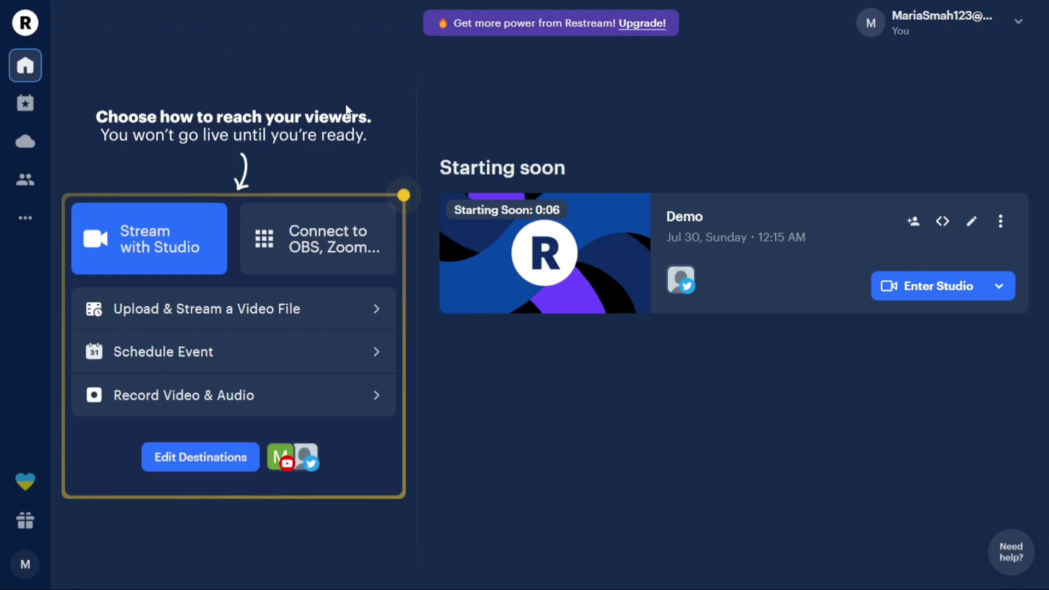